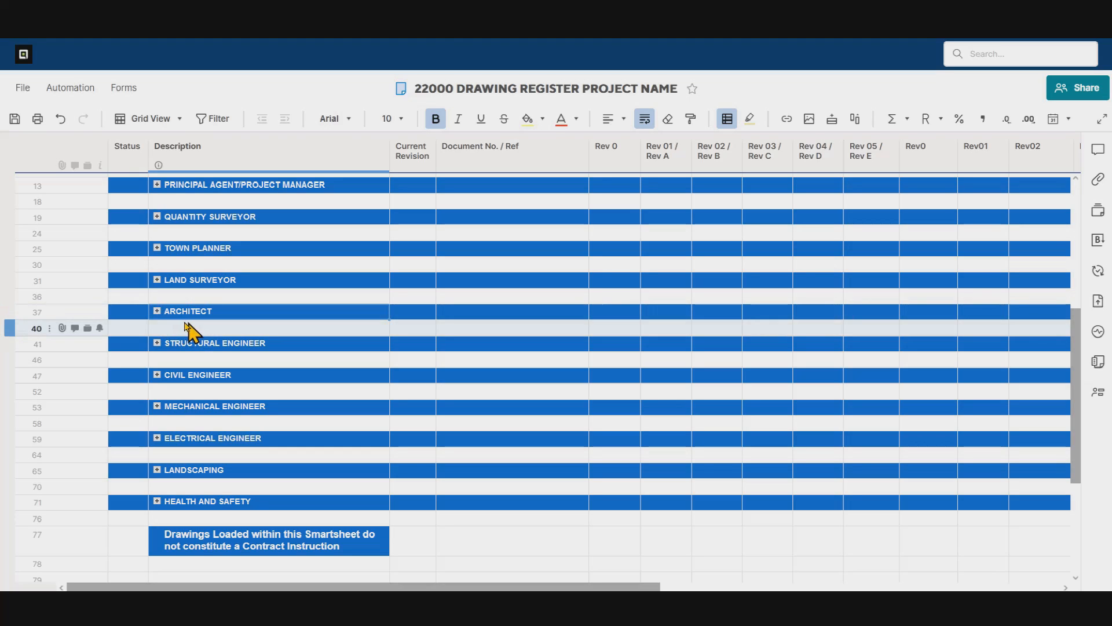
- Expand the ARCHITECT section and give row 39 the document number SK100SDP and current revision 1
left_click(157, 312)
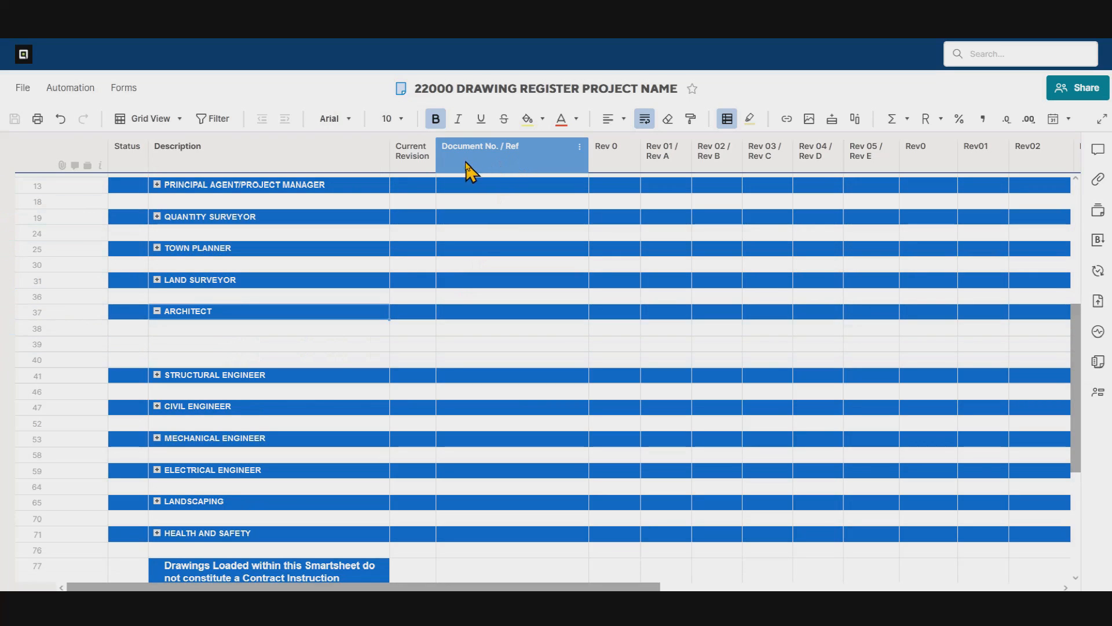
left_click(463, 345)
left_click(463, 344)
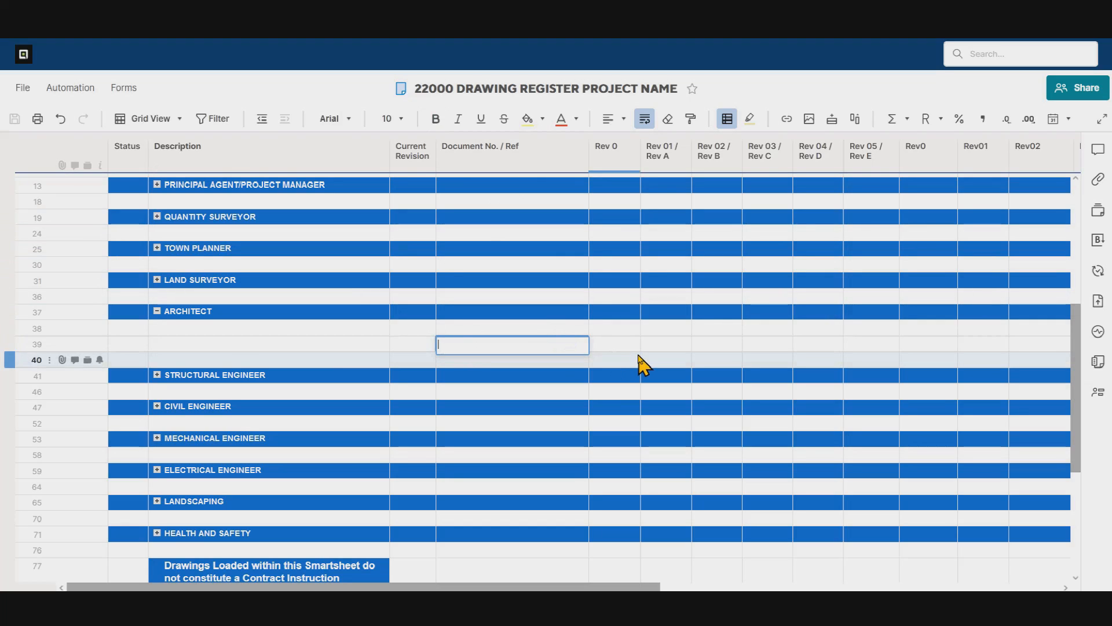
type("SK100SDP")
left_click(403, 344)
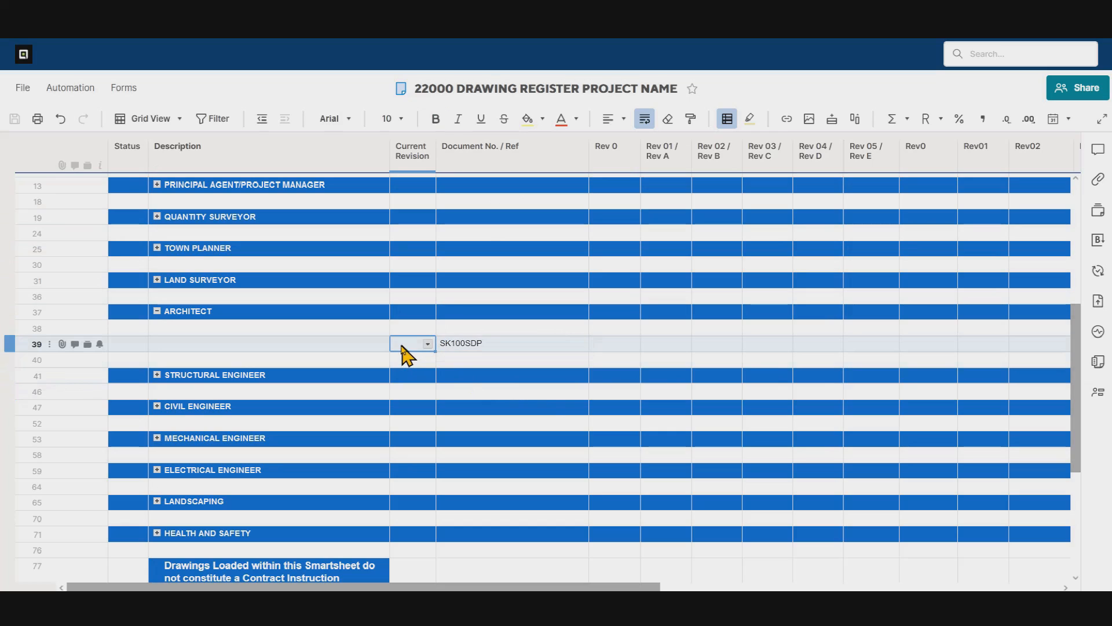
left_click(402, 345)
type("1")
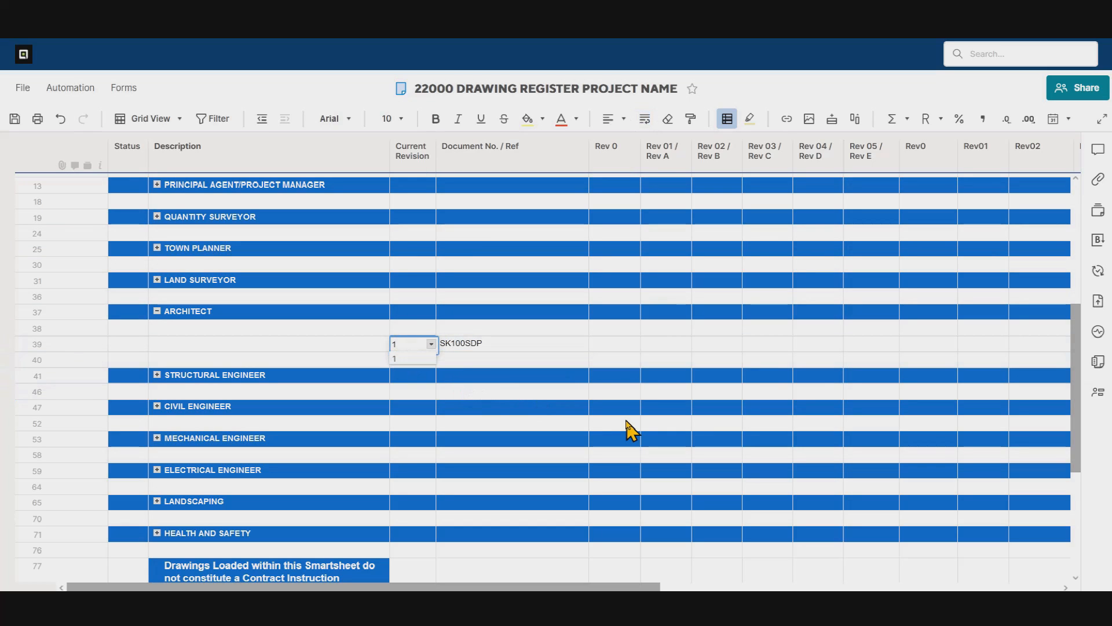
- Enter SITE PLAN as the description of the SK100SDP drawing in row 39
left_click(216, 348)
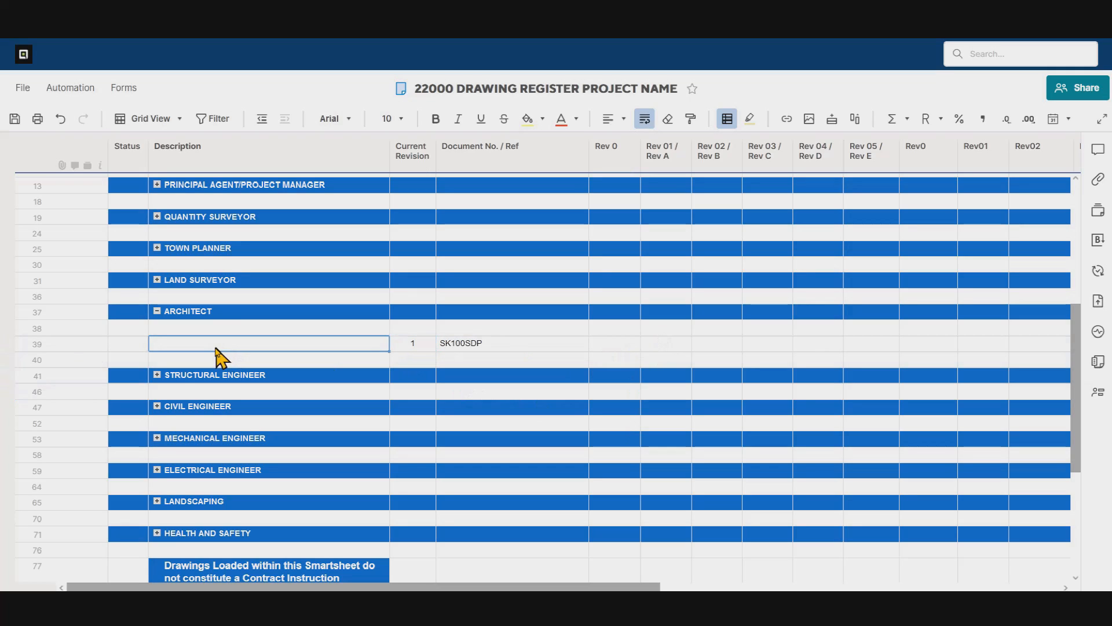
type("SI")
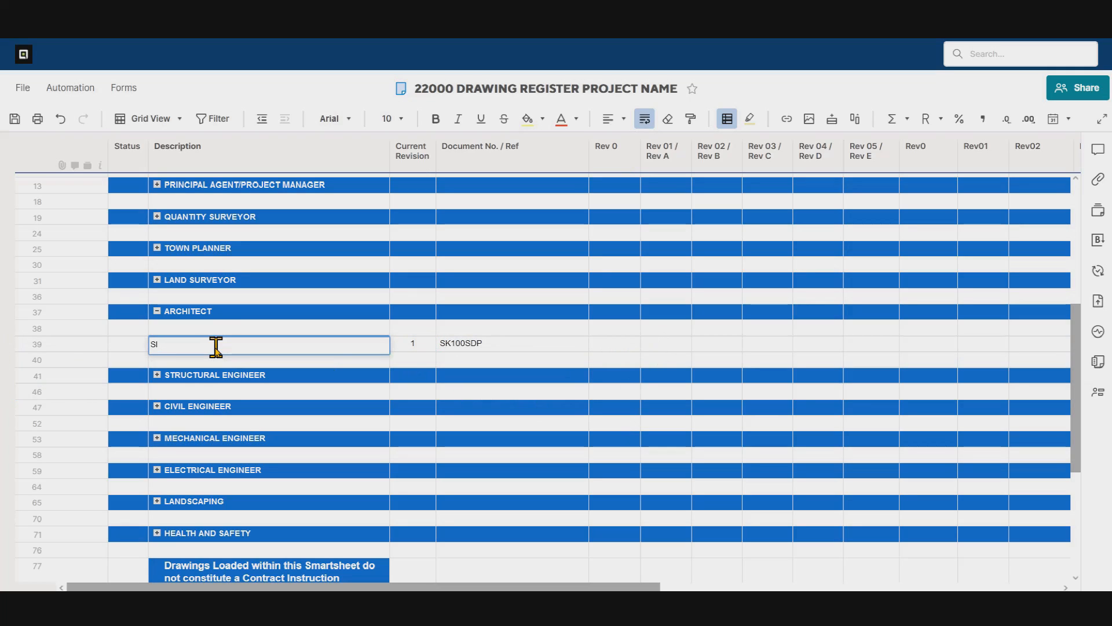
type("TEPLAN")
left_click(167, 345)
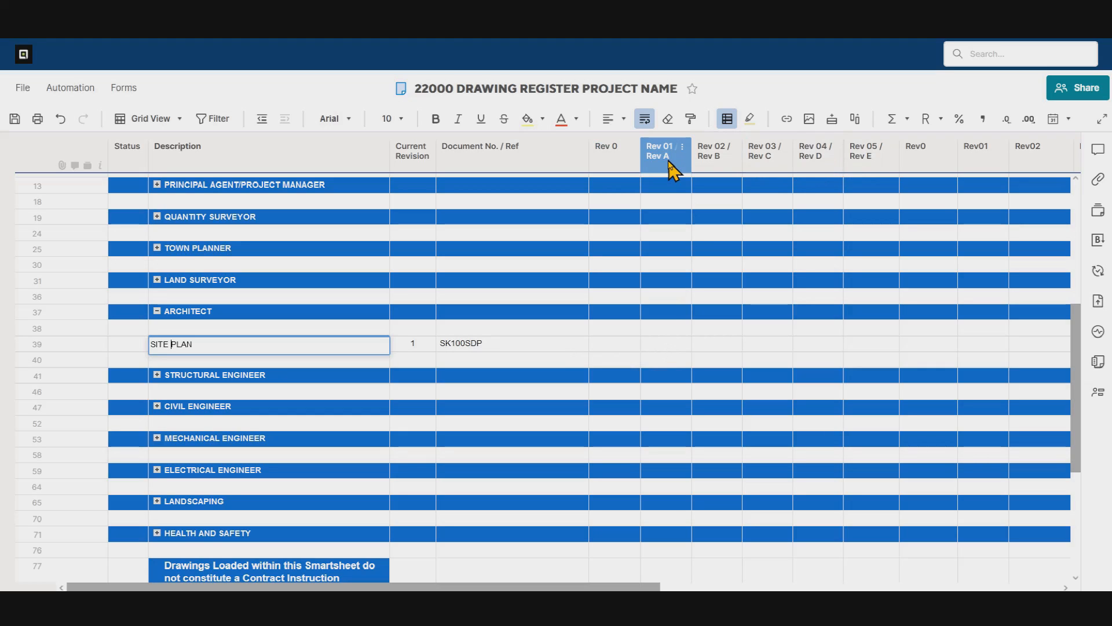
- Set the SITE PLAN row's Rev 01 / Rev A date to 22 October 2022
left_click(681, 345)
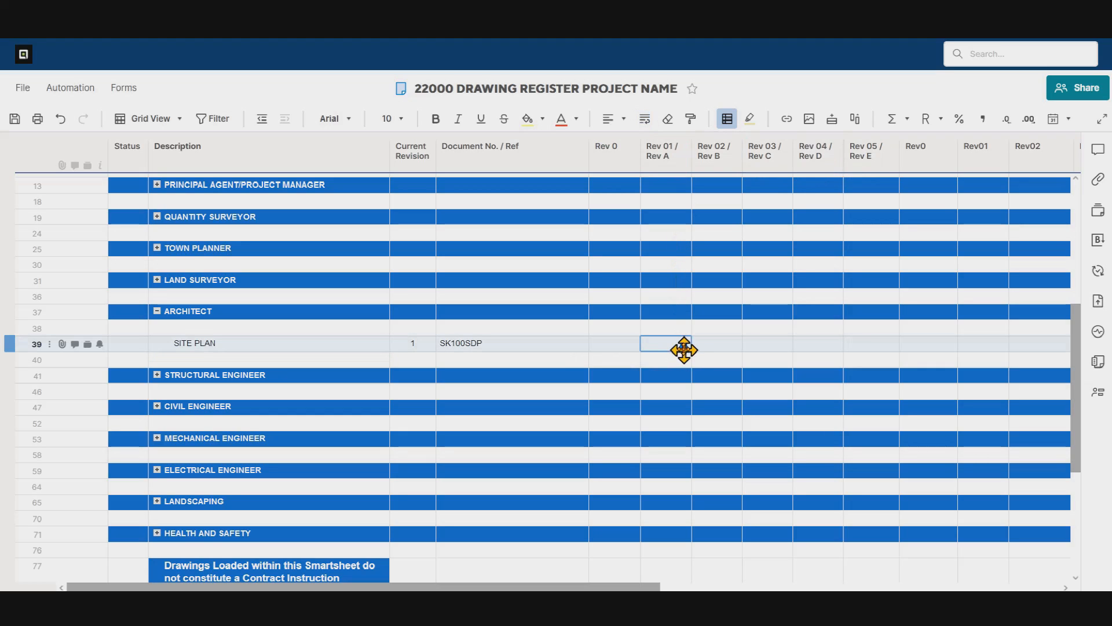
left_click(684, 344)
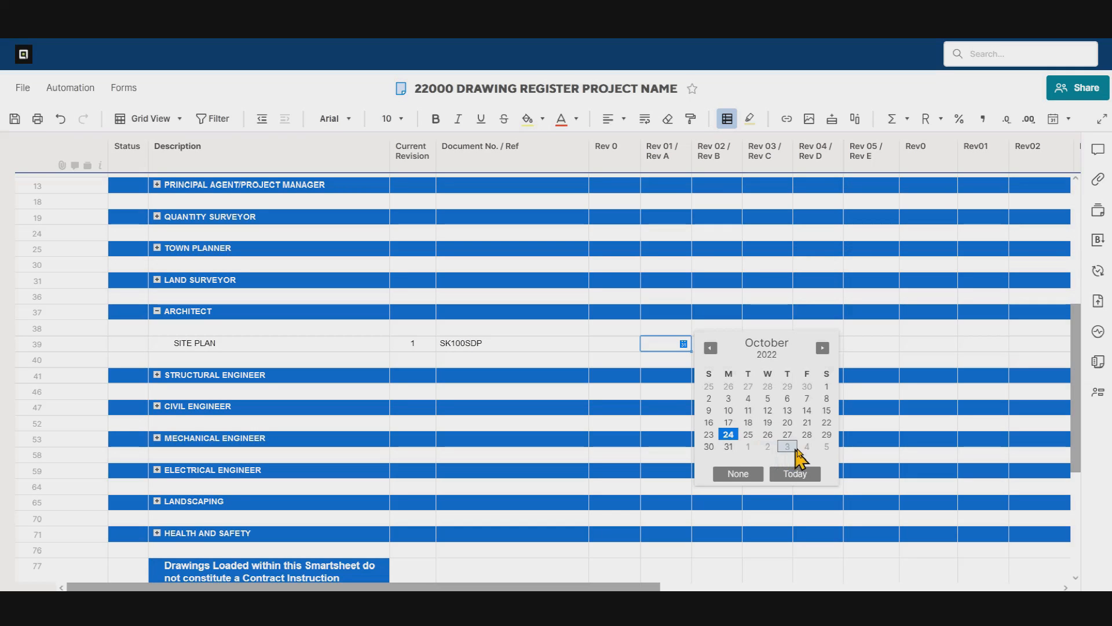
left_click(827, 424)
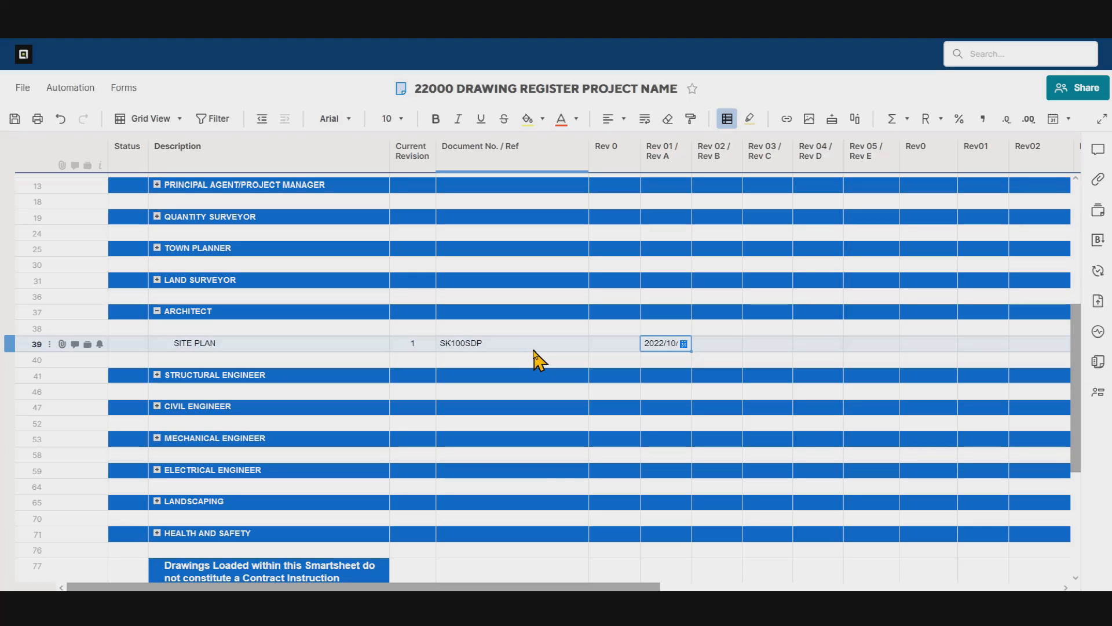
- Attach the PDF "SK-100SDP - Site development plan" from the images folder to the SITE PLAN row
left_click(62, 344)
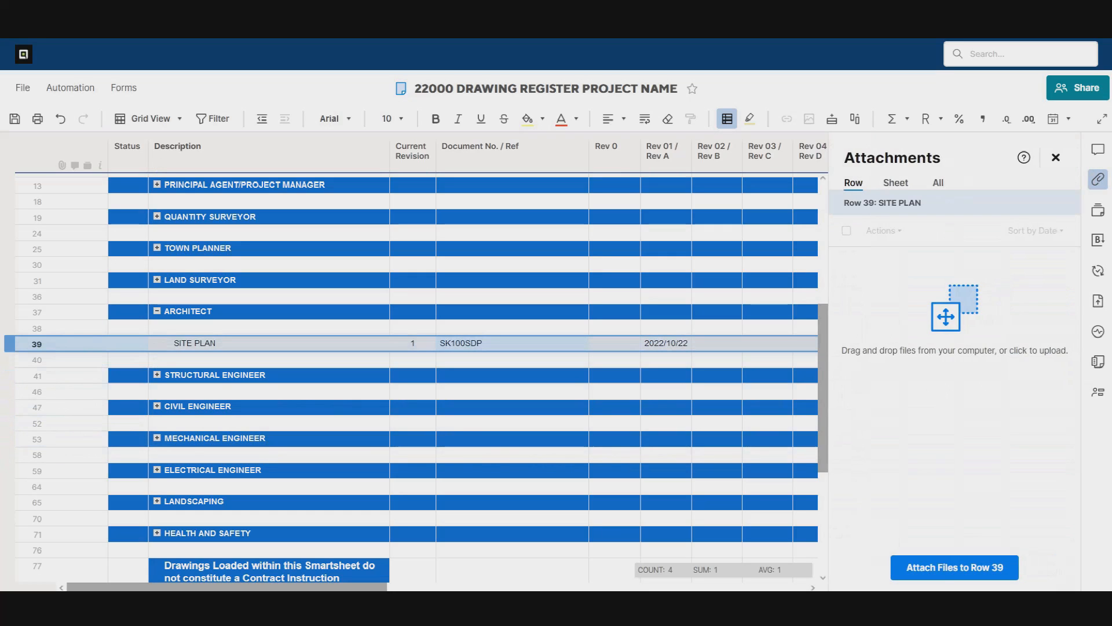
left_click_drag(1, 412, 610, 97)
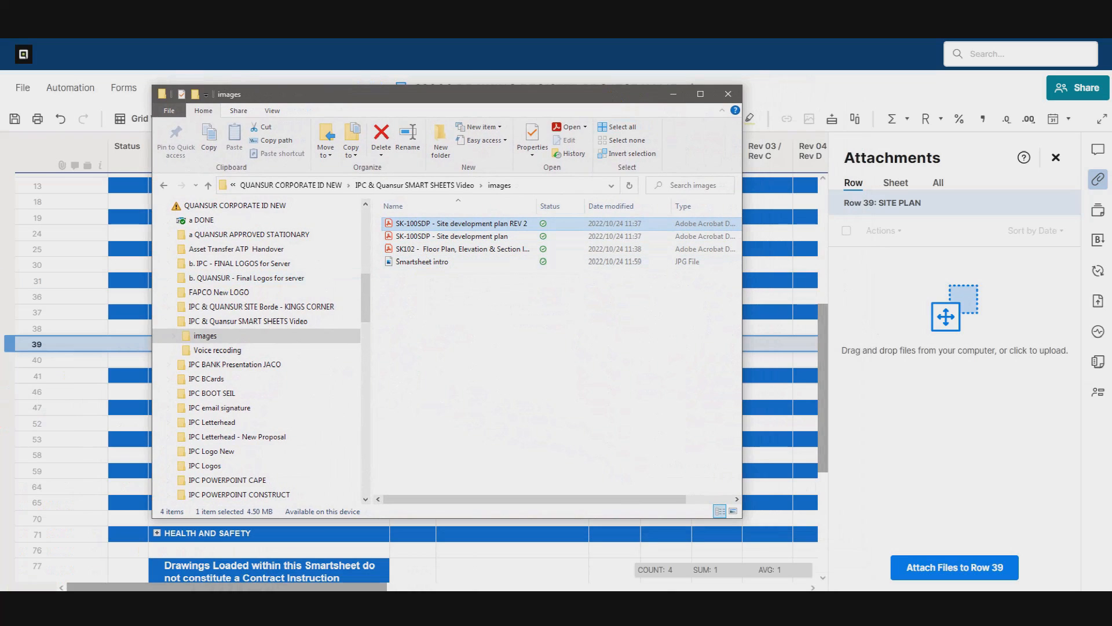
double_click(446, 236)
left_click_drag(446, 236, 993, 377)
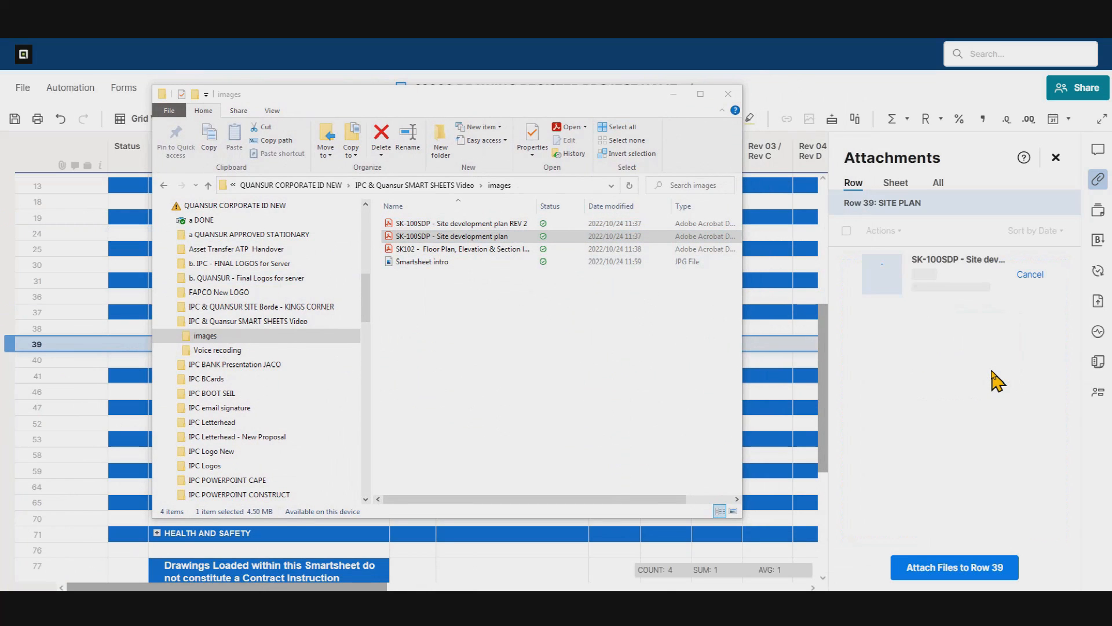
key("super+Down")
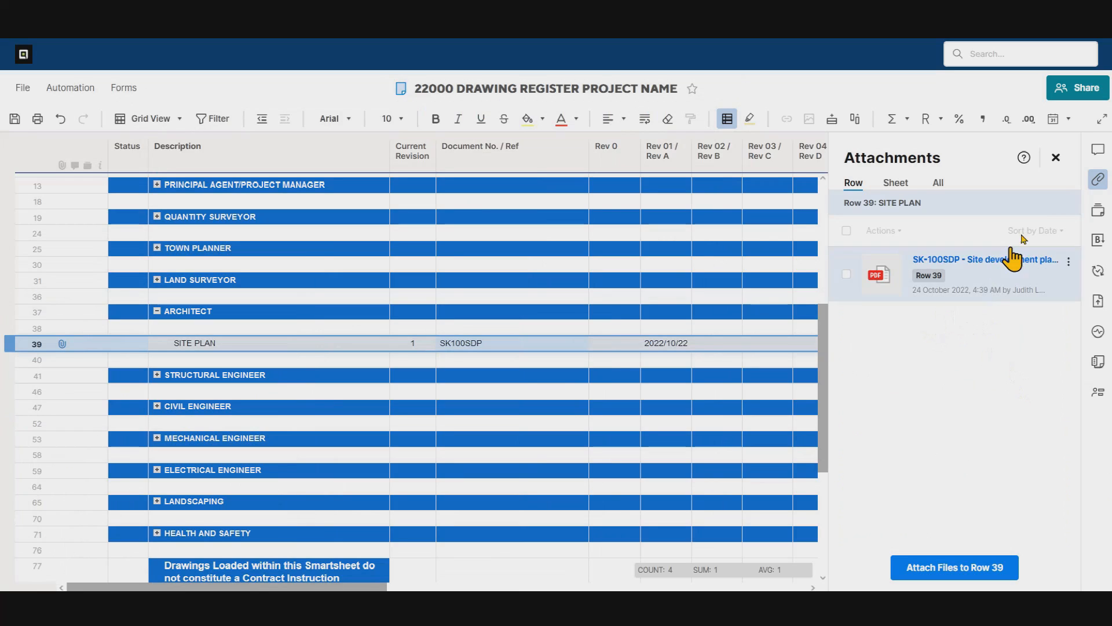
left_click(1055, 162)
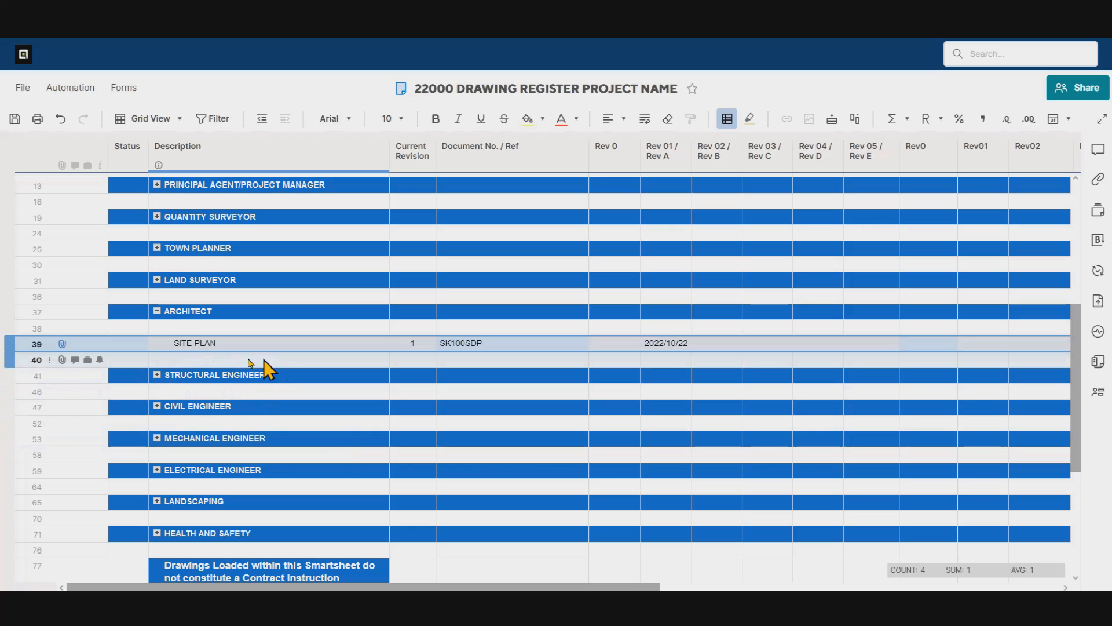
- Insert two blank rows directly below the SITE PLAN row in the ARCHITECT section
right_click(193, 370)
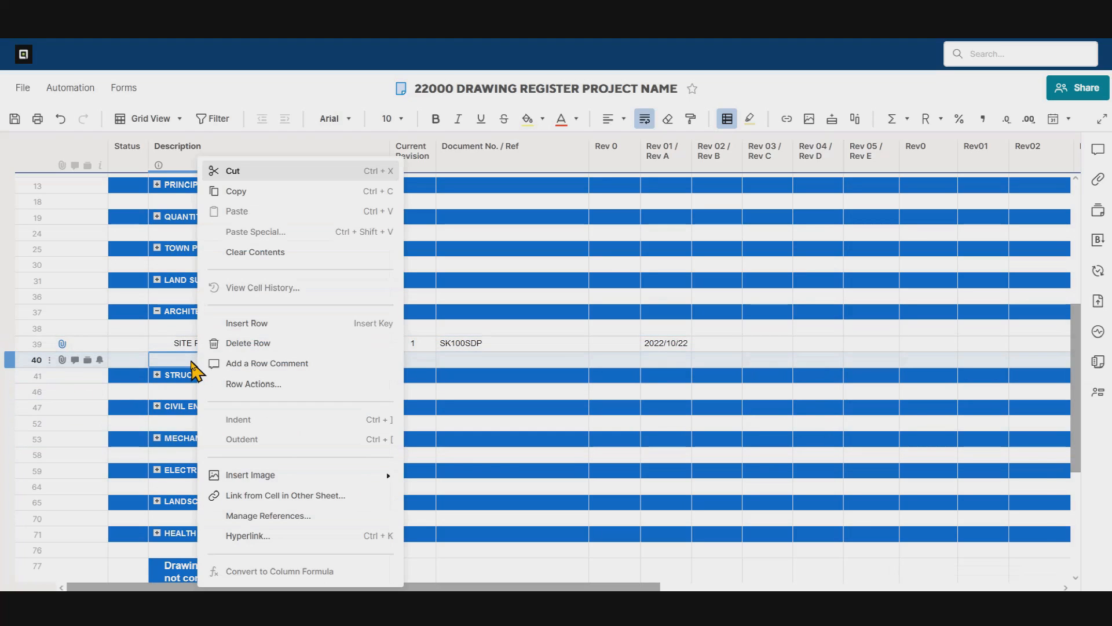
left_click(258, 325)
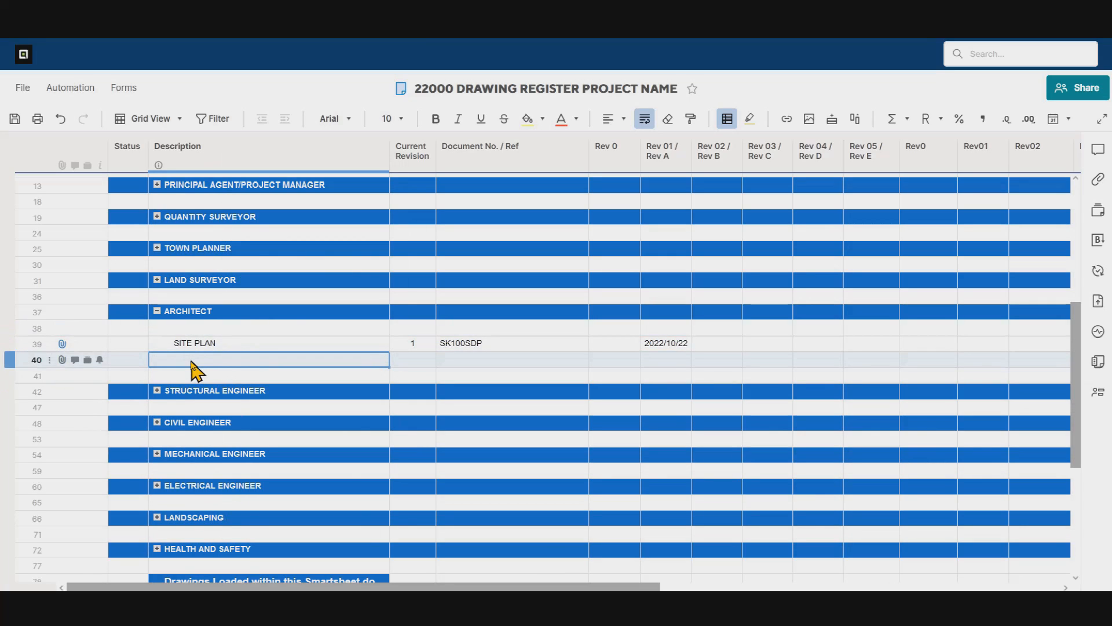
key("Insert")
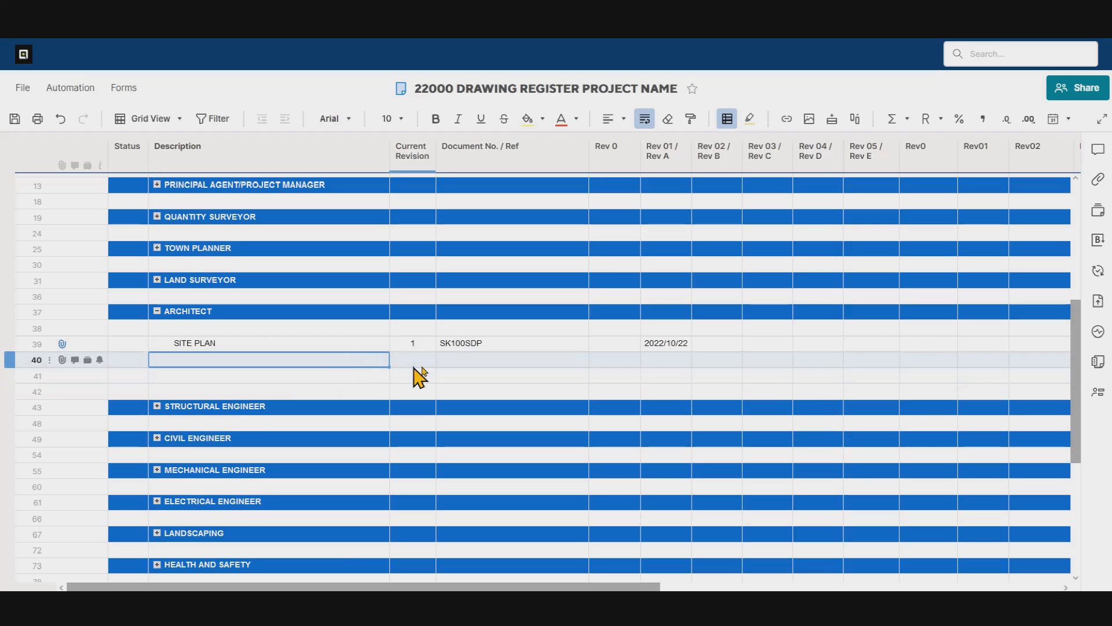
- Fill row 40 with the document number SK102 and the description FLOOR PLAN
left_click(455, 357)
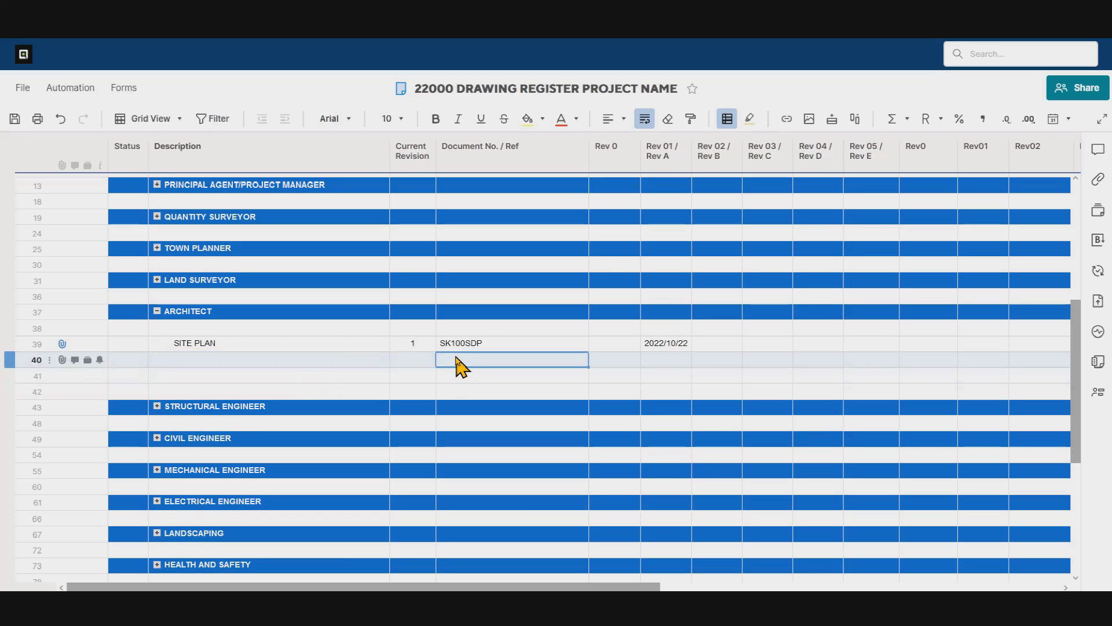
type("S")
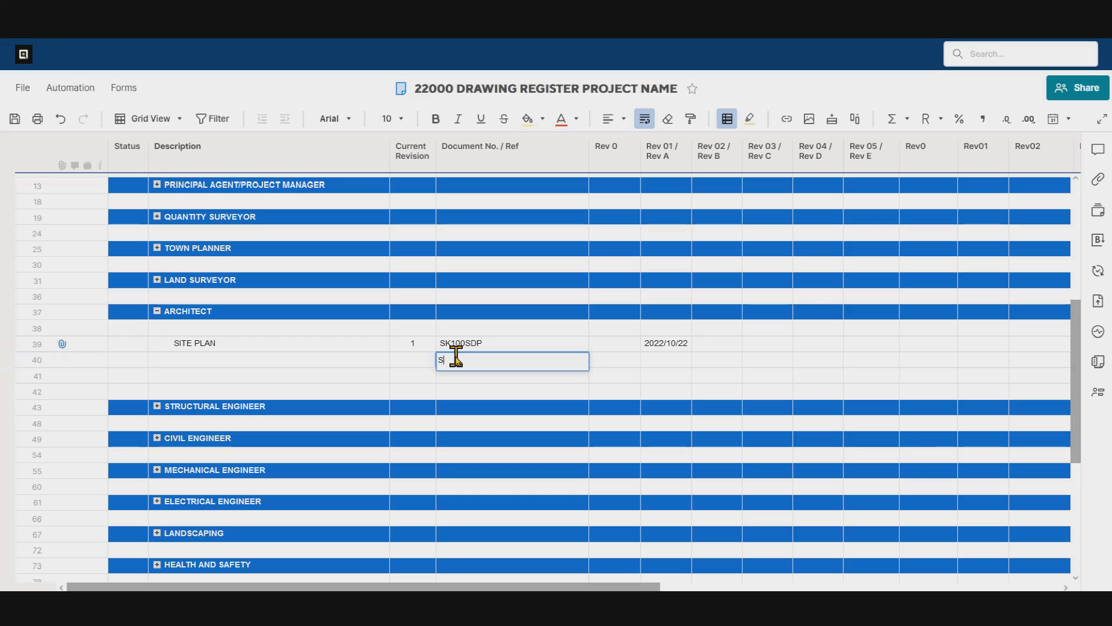
type("K102")
left_click(200, 363)
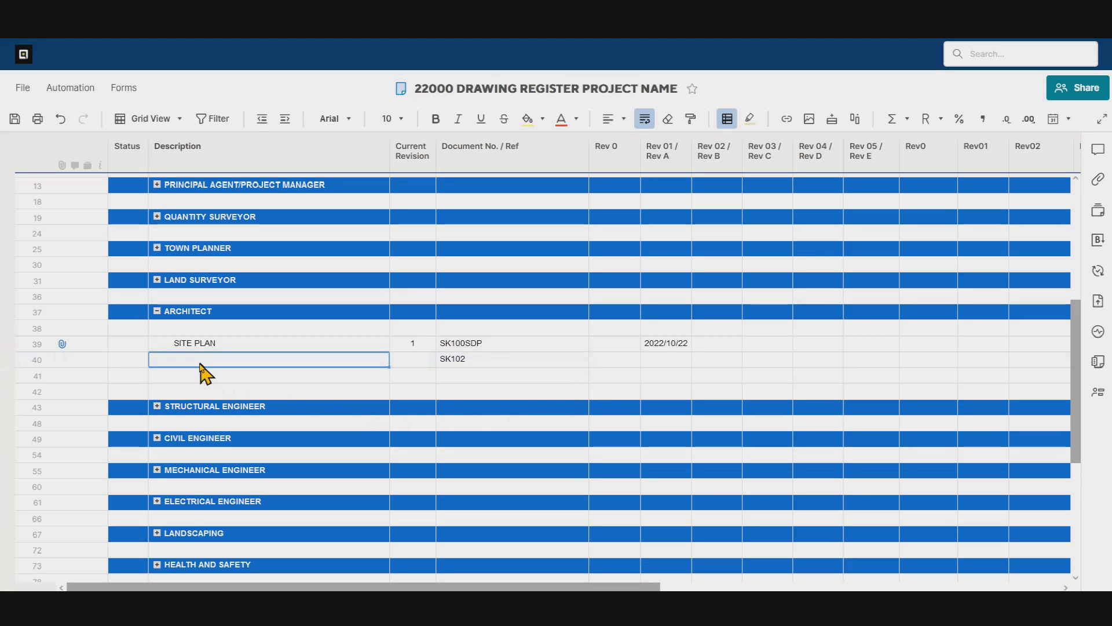
type("FLOO")
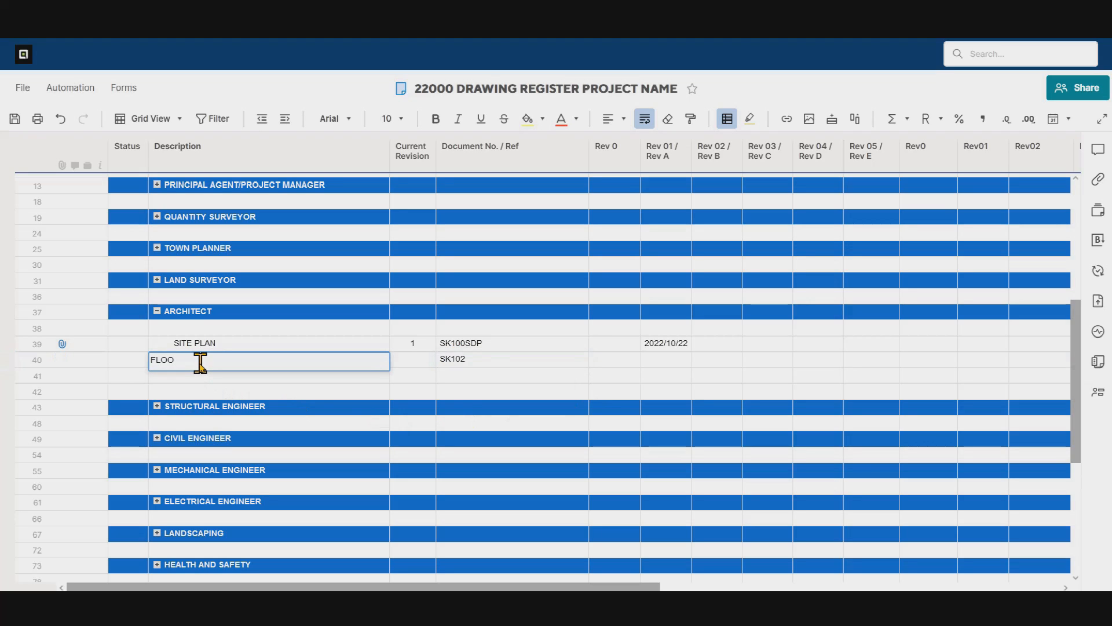
type("R PLAN")
- Set the FLOOR PLAN row's Rev 01 / Rev A date to 22 October 2022
left_click(668, 350)
left_click(682, 364)
left_click(684, 360)
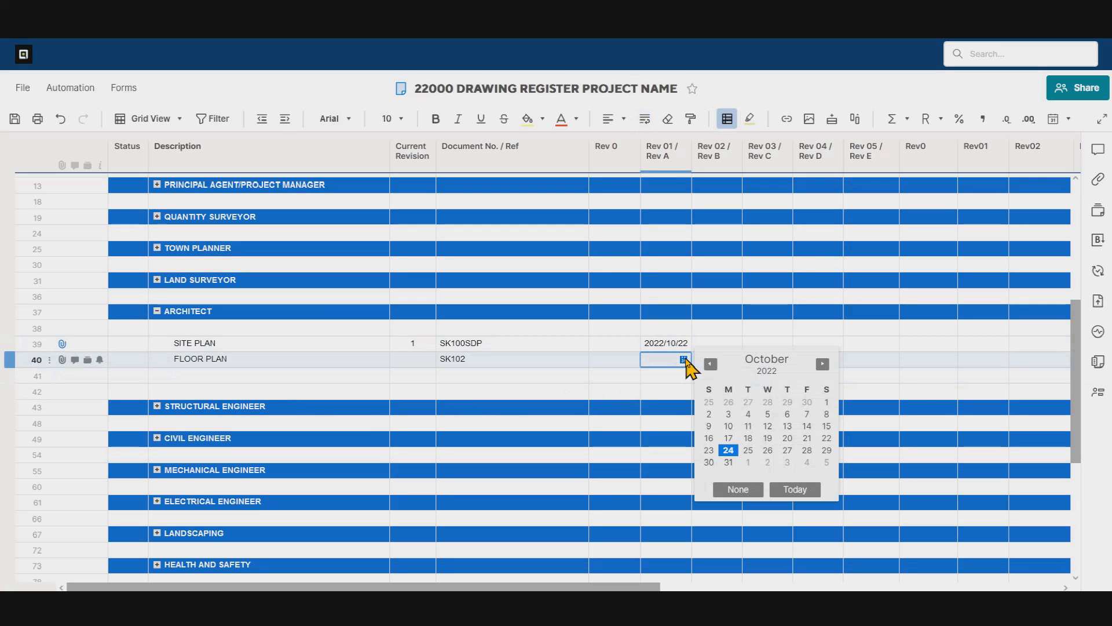
left_click(827, 449)
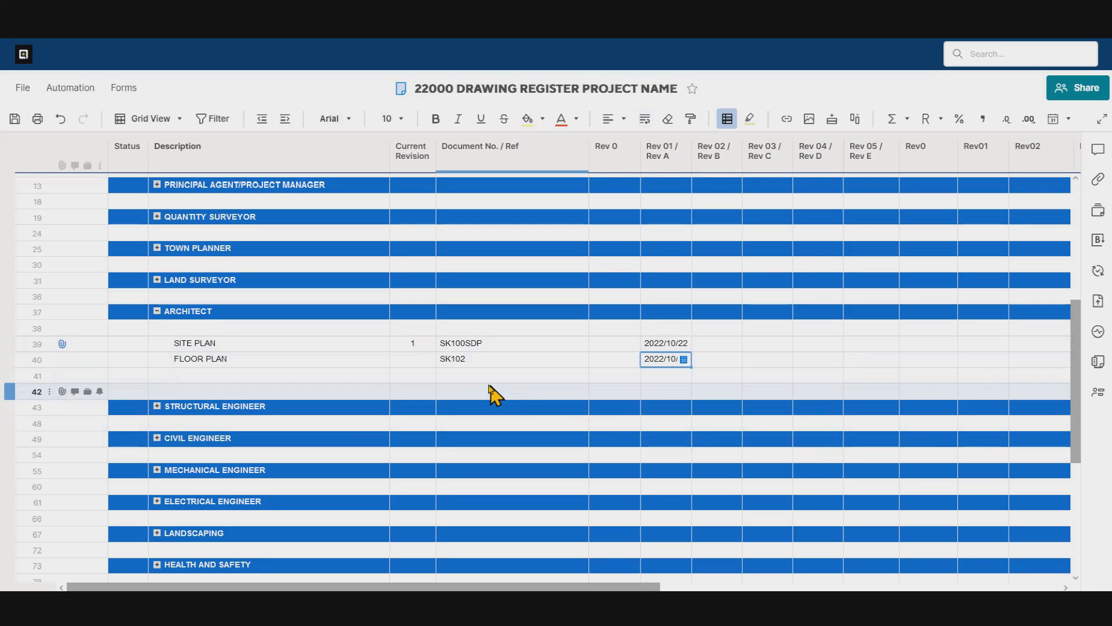
- Attach the SK102 floor plan, elevation and section PDF from the images folder to the FLOOR PLAN row
left_click(62, 361)
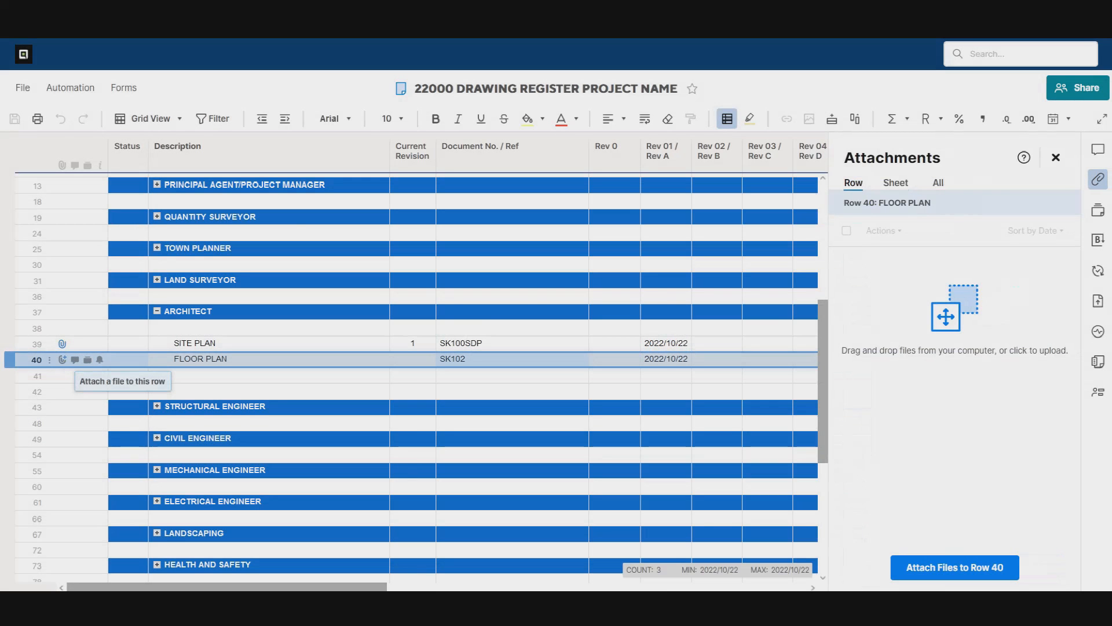
left_click_drag(741, 588, 504, 117)
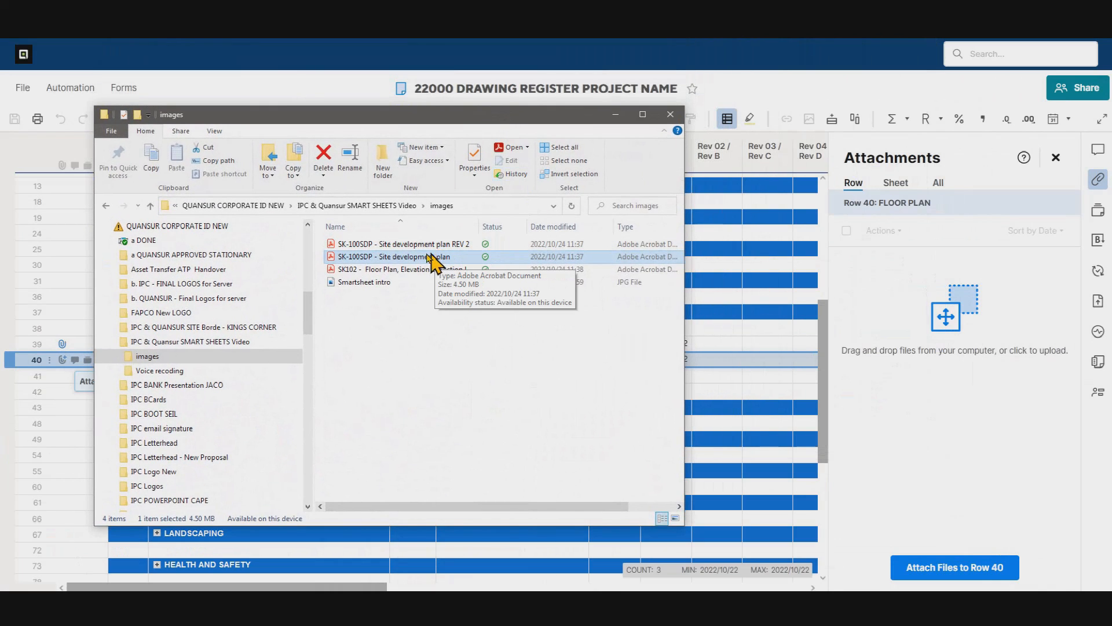
left_click_drag(416, 269, 887, 389)
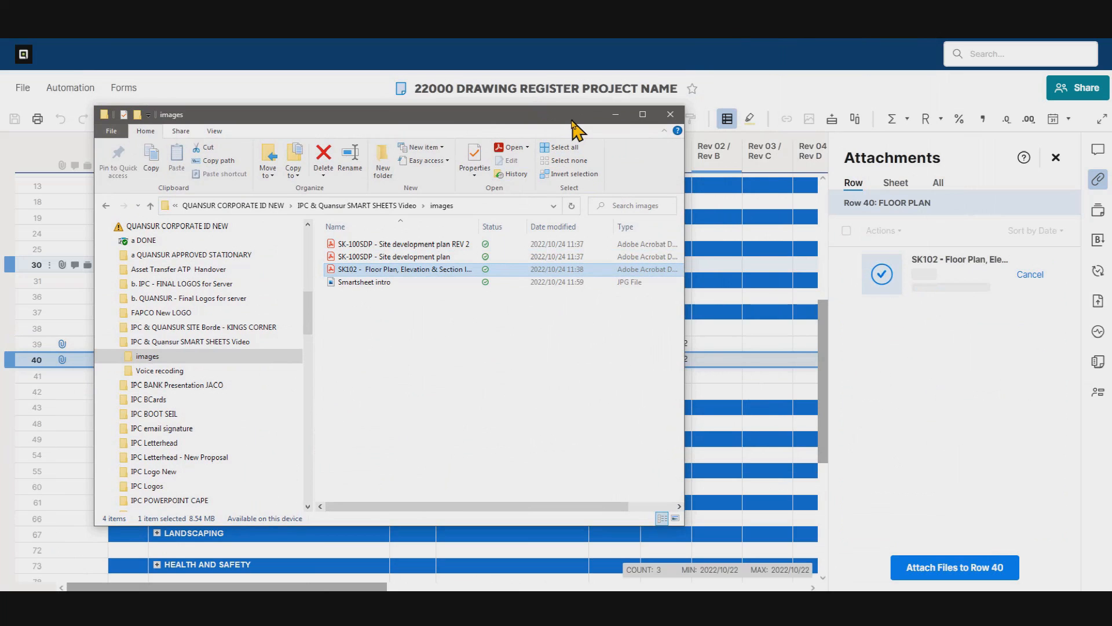
mouse_move(574, 128)
left_mouse_down()
mouse_move(450, 329)
mouse_move(475, 414)
mouse_move(566, 144)
left_mouse_up()
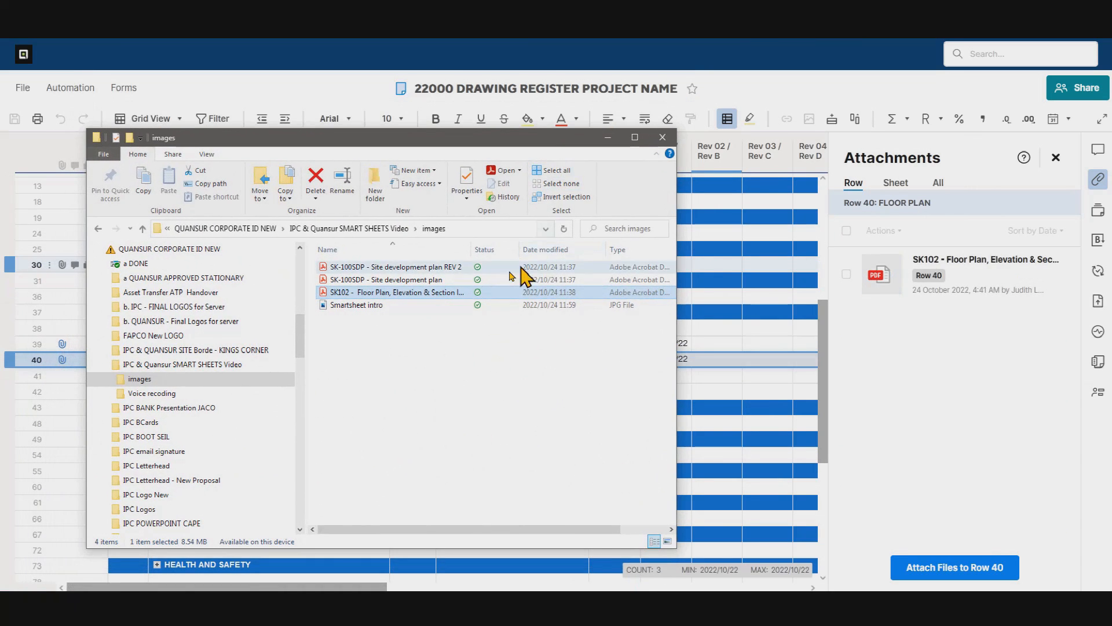
left_click(429, 267)
left_click_drag(428, 269, 406, 271)
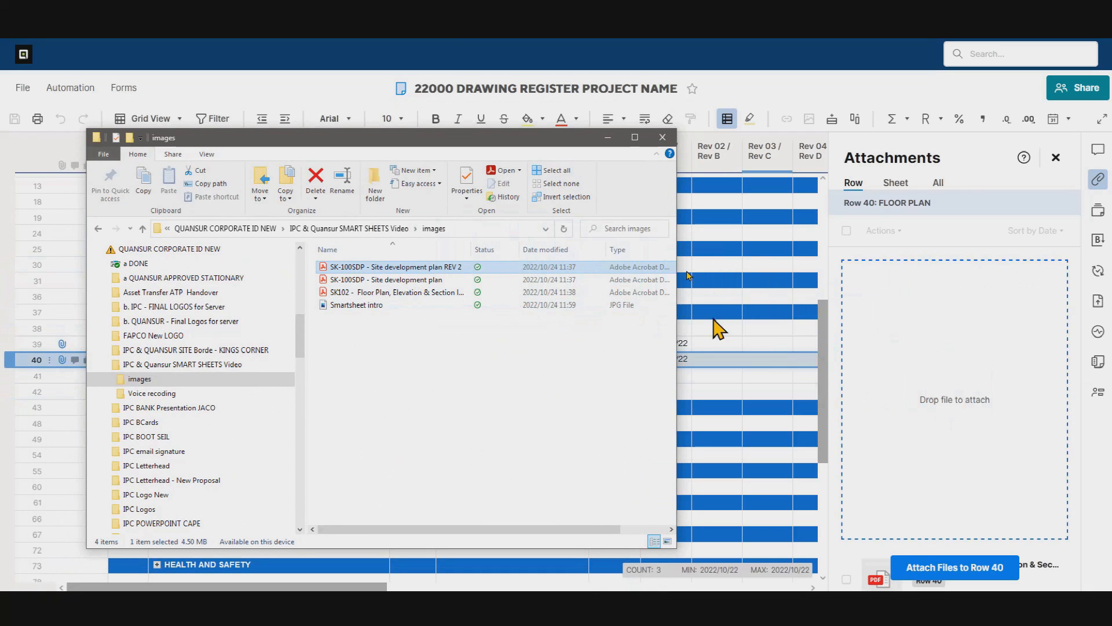
left_click(1056, 157)
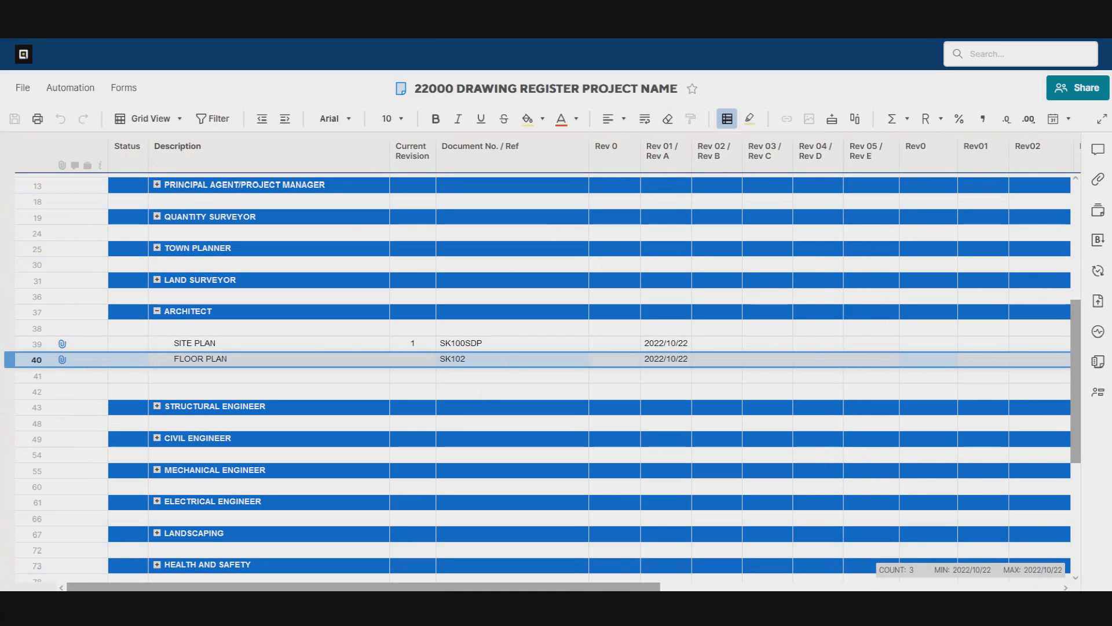
left_click(450, 576)
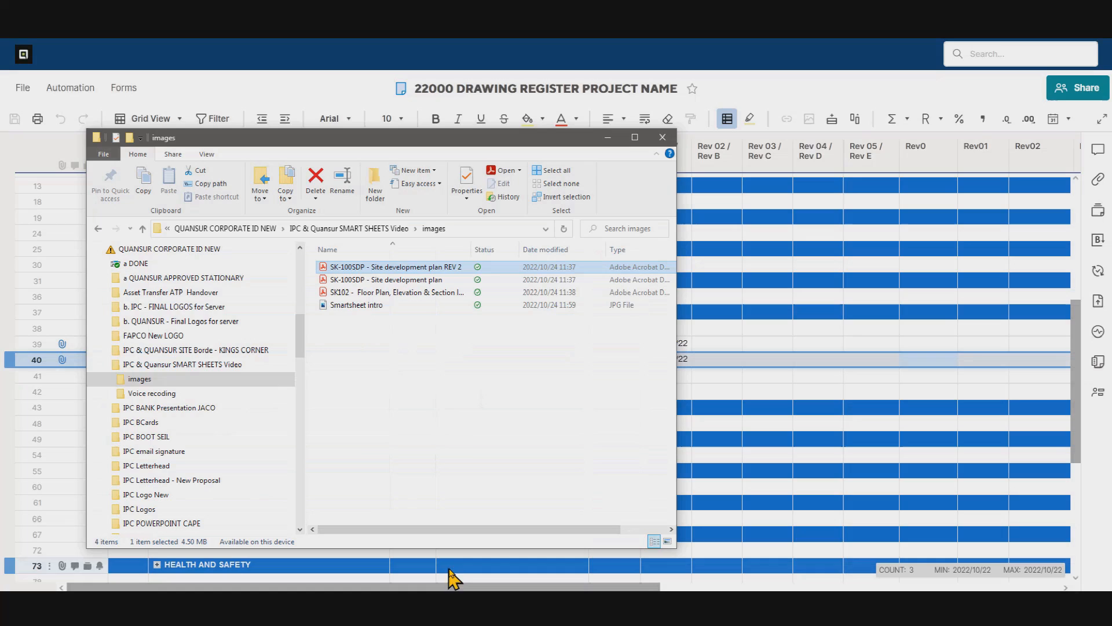
left_click_drag(448, 139, 1, 218)
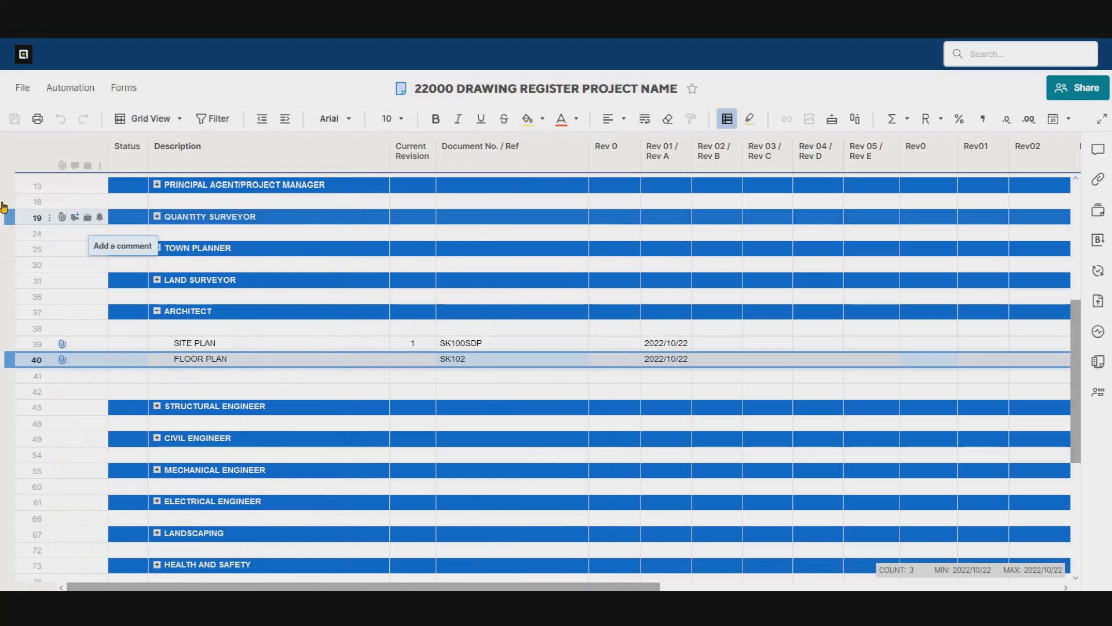
- Attach the PDF "SK-100SDP - Site development plan REV 2" from the images folder to the SITE PLAN row
left_click(63, 344)
left_click_drag(2, 139, 558, 137)
left_click_drag(441, 266, 931, 413)
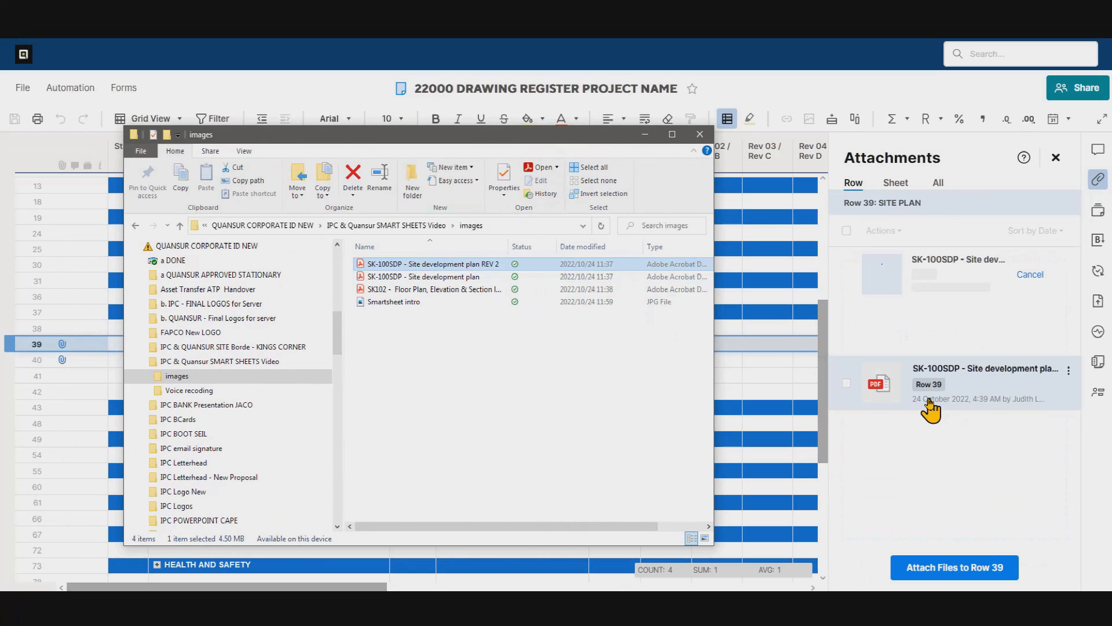
left_click_drag(586, 133, 0, 194)
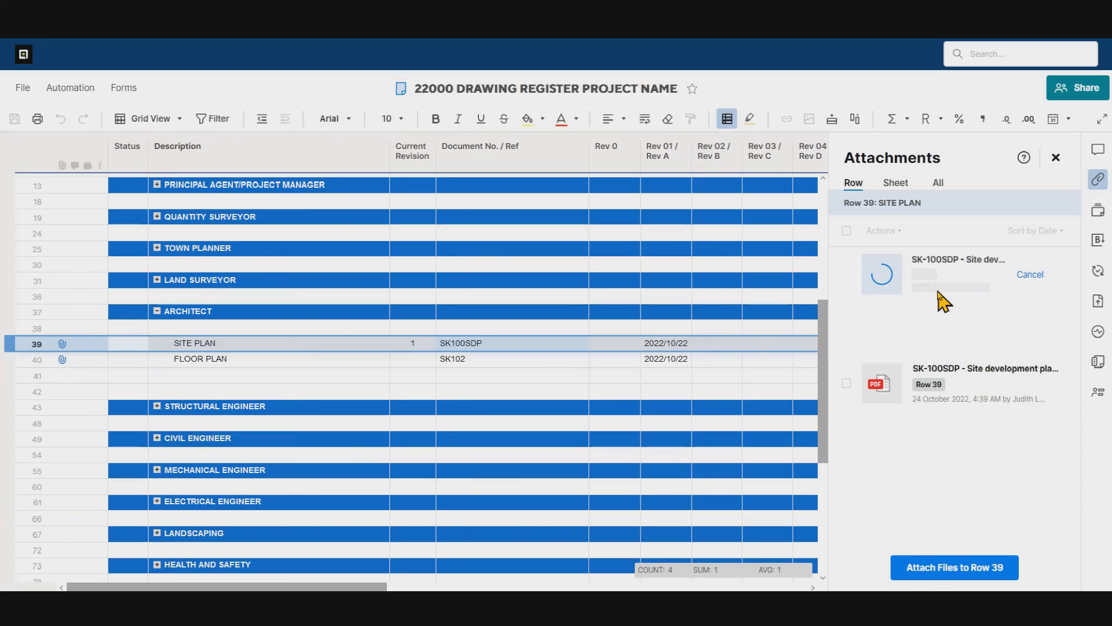
- Set the SITE PLAN row's Rev 02 / Rev B date to 23 October 2022
left_click(418, 360)
left_click(419, 346)
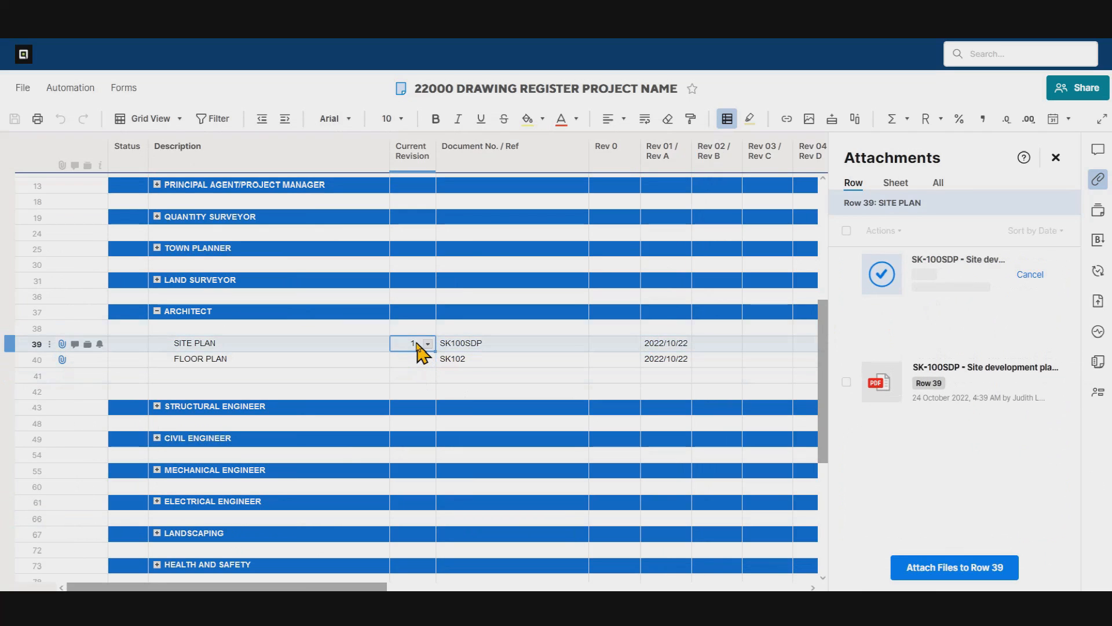
left_click(727, 346)
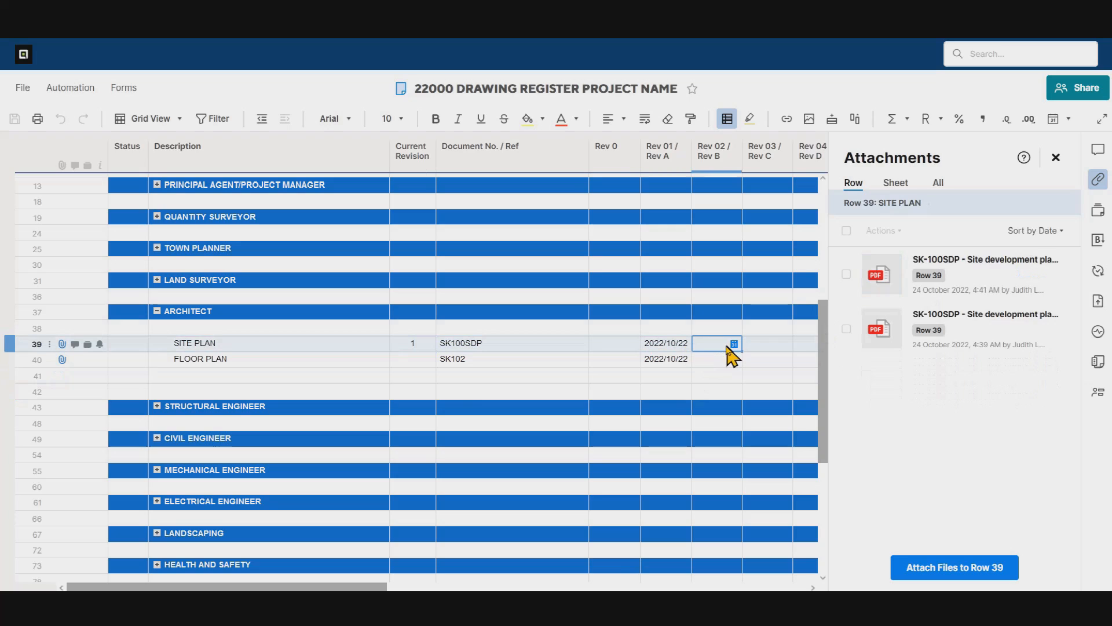
left_click(734, 344)
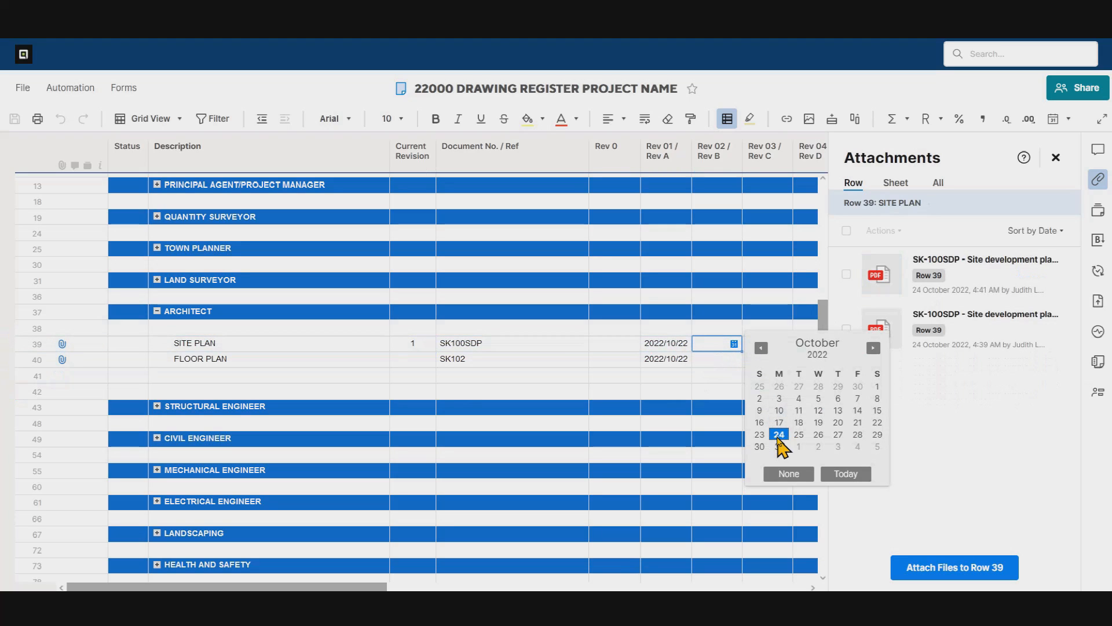
left_click(759, 434)
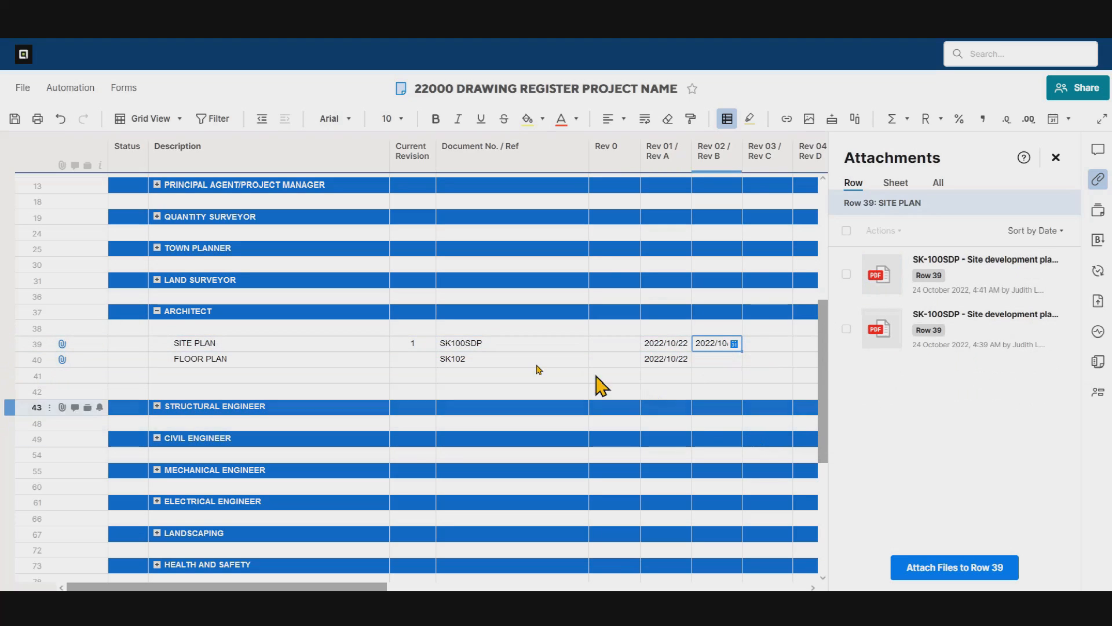
- Set the Current Revision to 2 for the SITE PLAN row and to 1 for the FLOOR PLAN row
double_click(418, 344)
key("BackSpace")
type("2")
left_click(415, 361)
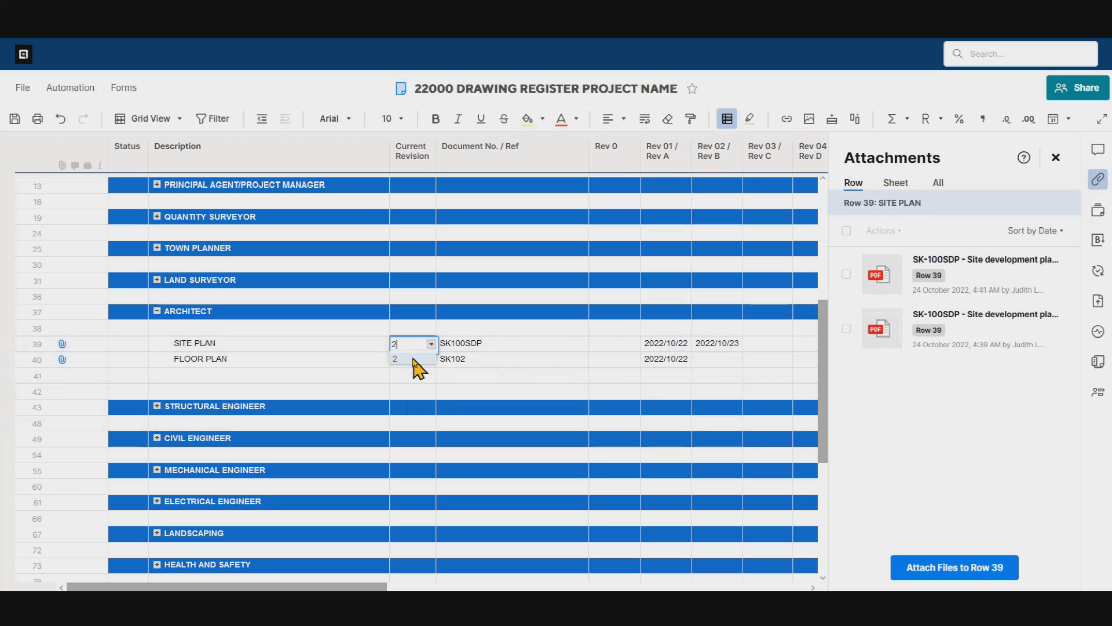
left_click(414, 360)
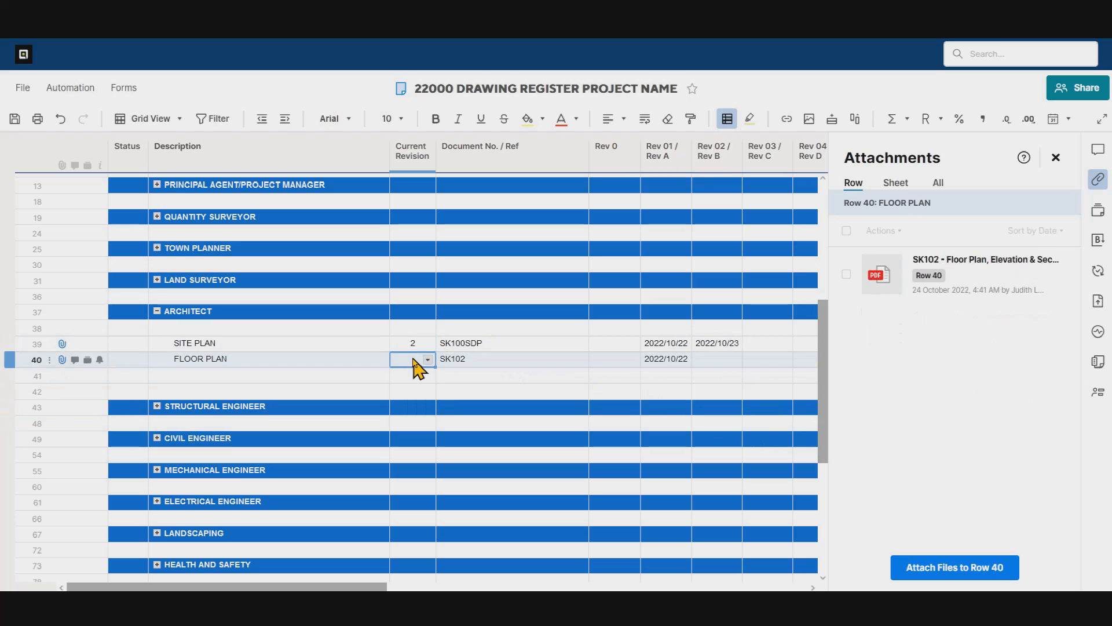
type("1")
left_click(502, 379)
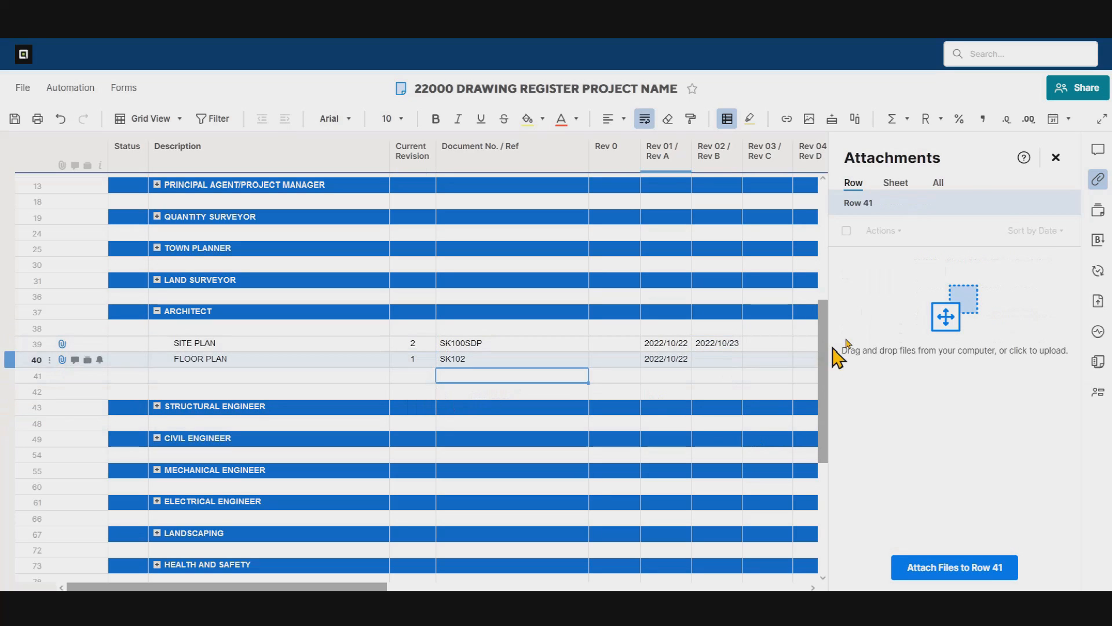
- Check the files attached to the FLOOR PLAN and SITE PLAN rows, and close the attachment list
left_click(502, 360)
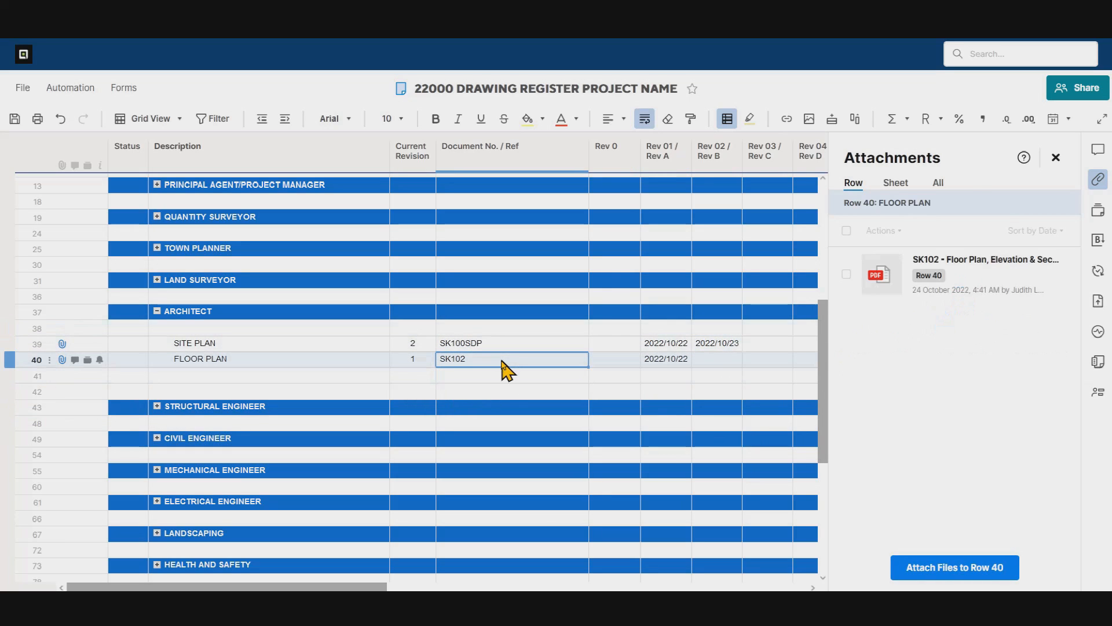
left_click(509, 345)
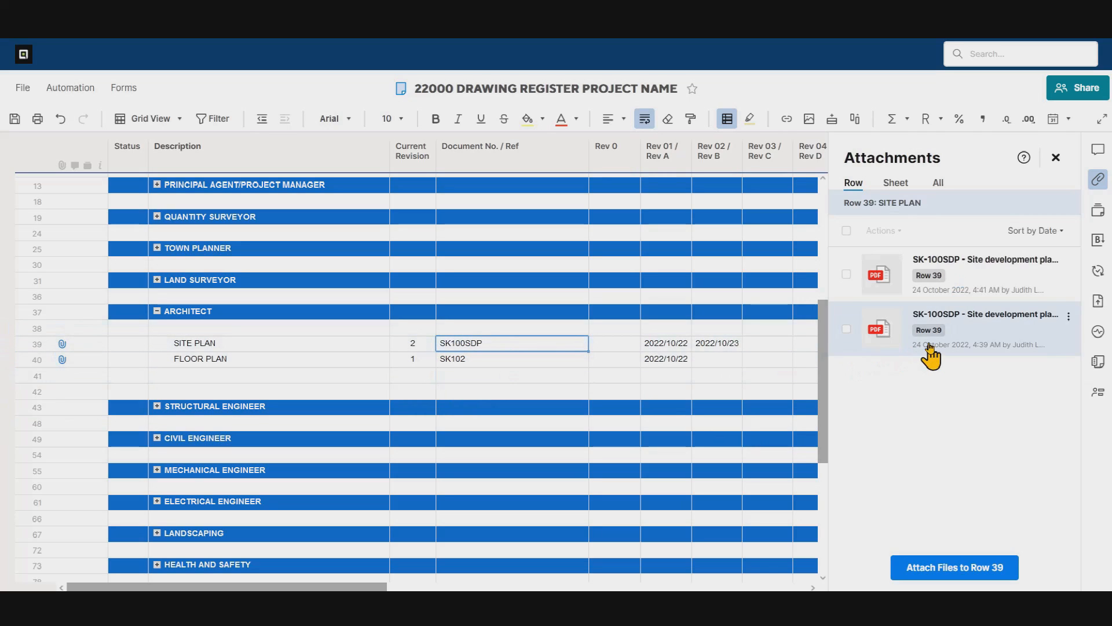
left_click(1056, 157)
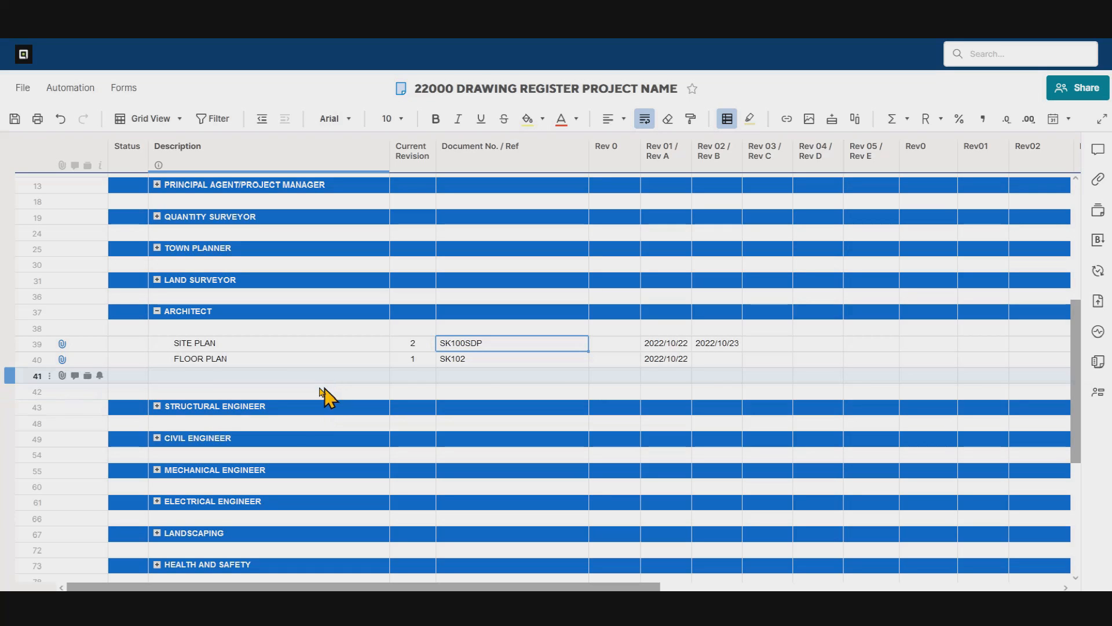
left_click(51, 379)
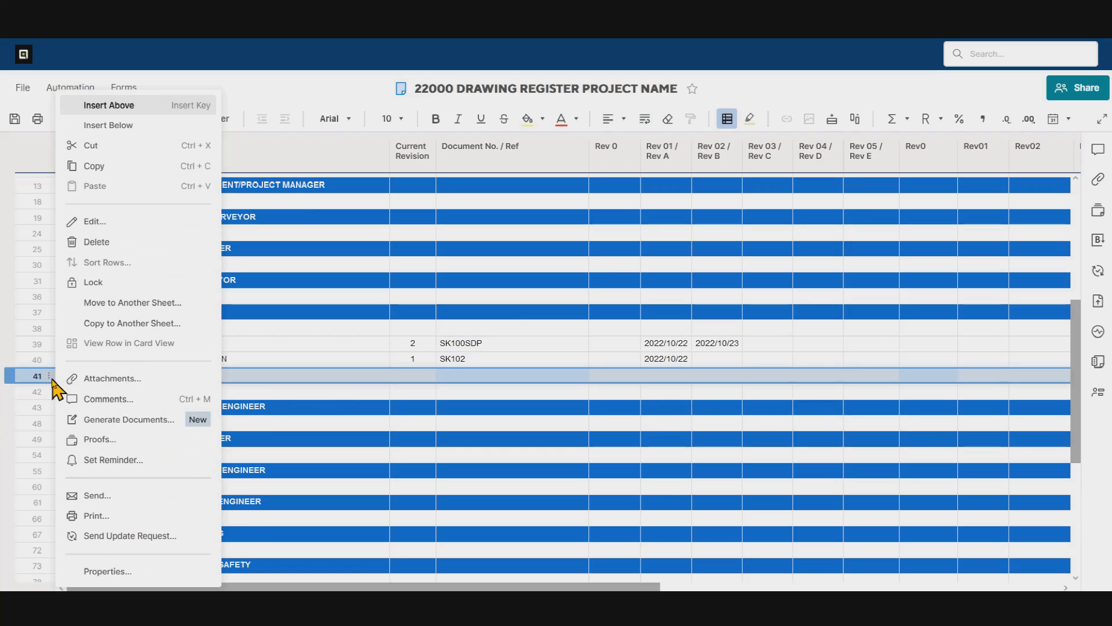
left_click(325, 355)
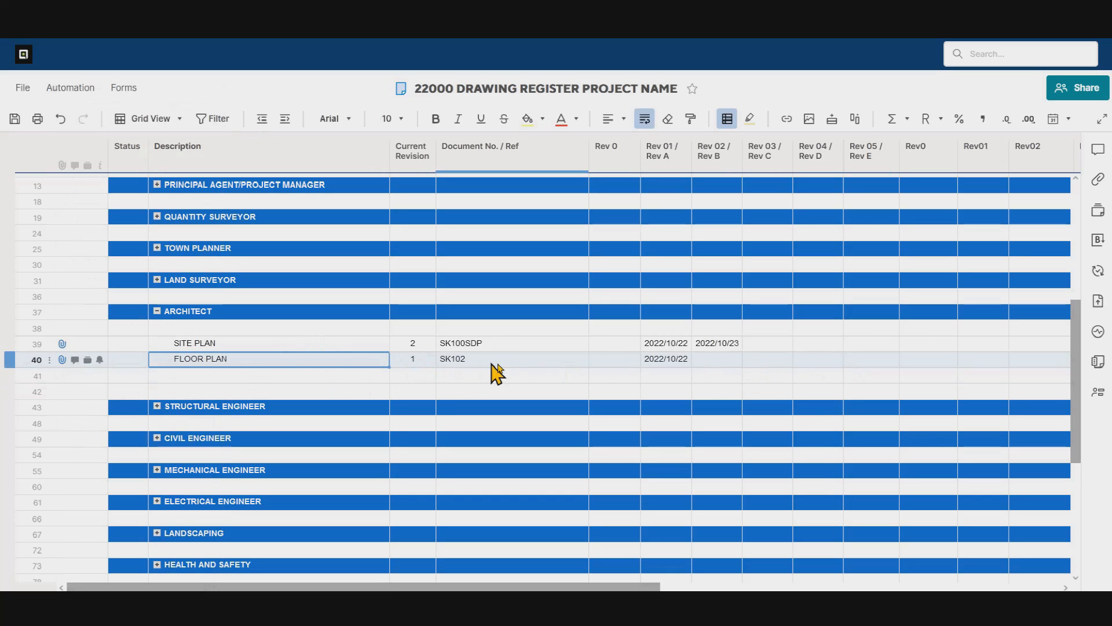
- Bring up the FLOOR PLAN row's attachments, start downloading the SK102 PDF and cancel the save
left_click(63, 360)
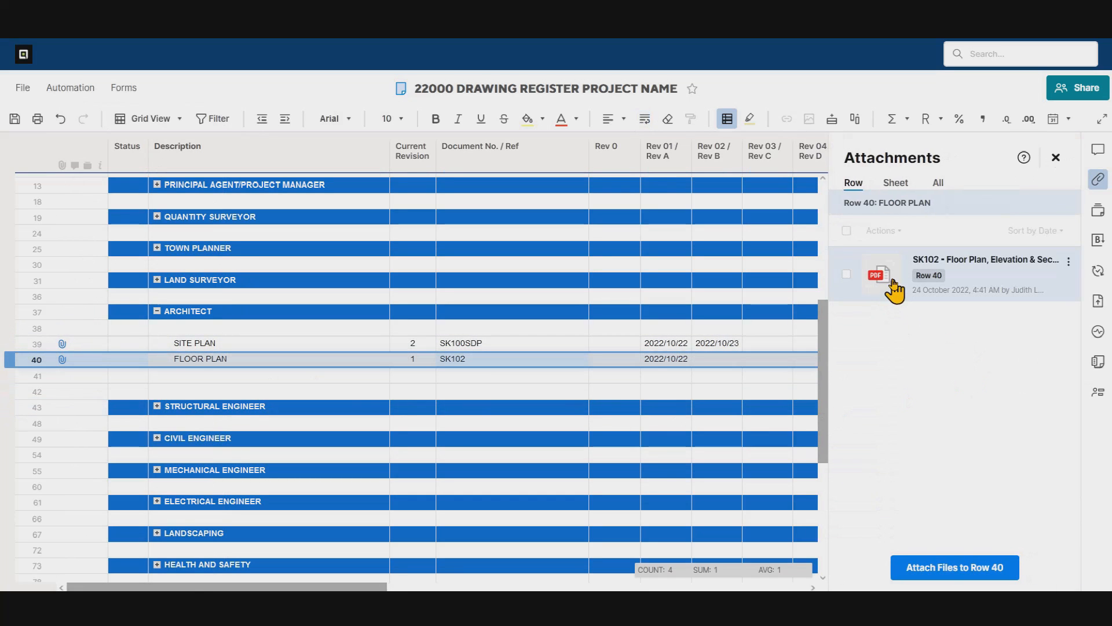
left_click(893, 288)
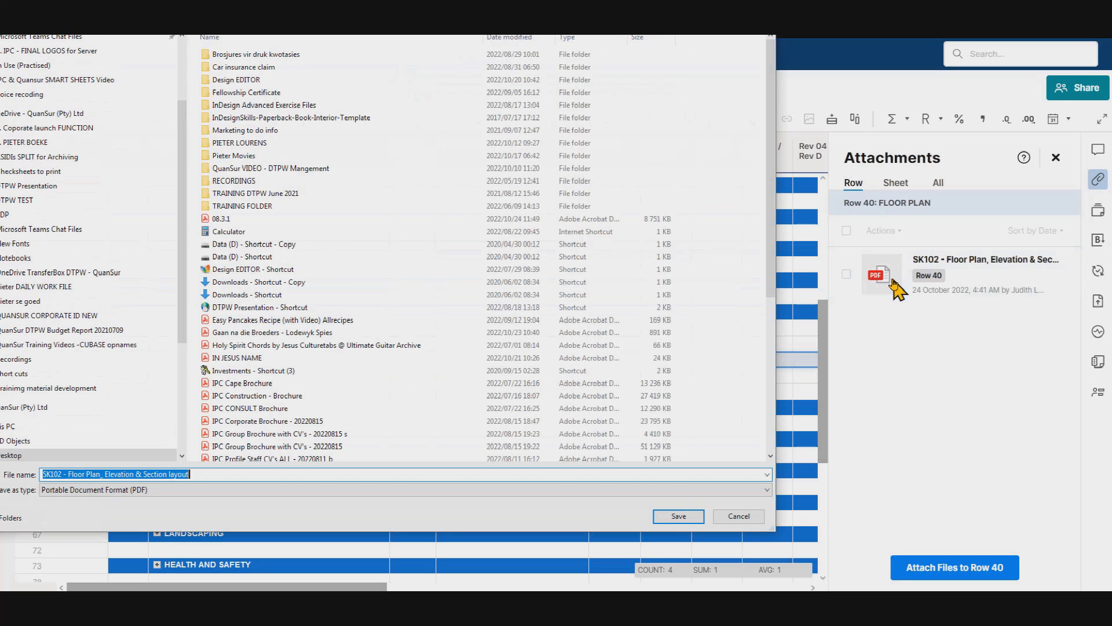
left_click(739, 517)
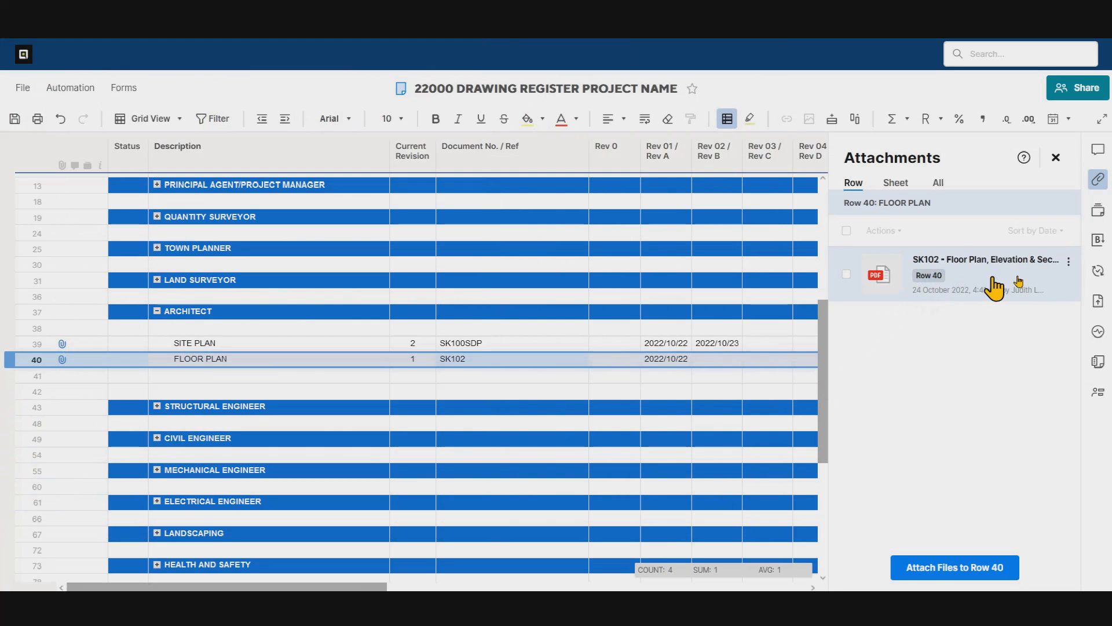
- Prepare to send the SK102 PDF to a contact with a copy to the sender, and discard the message
left_click(1068, 261)
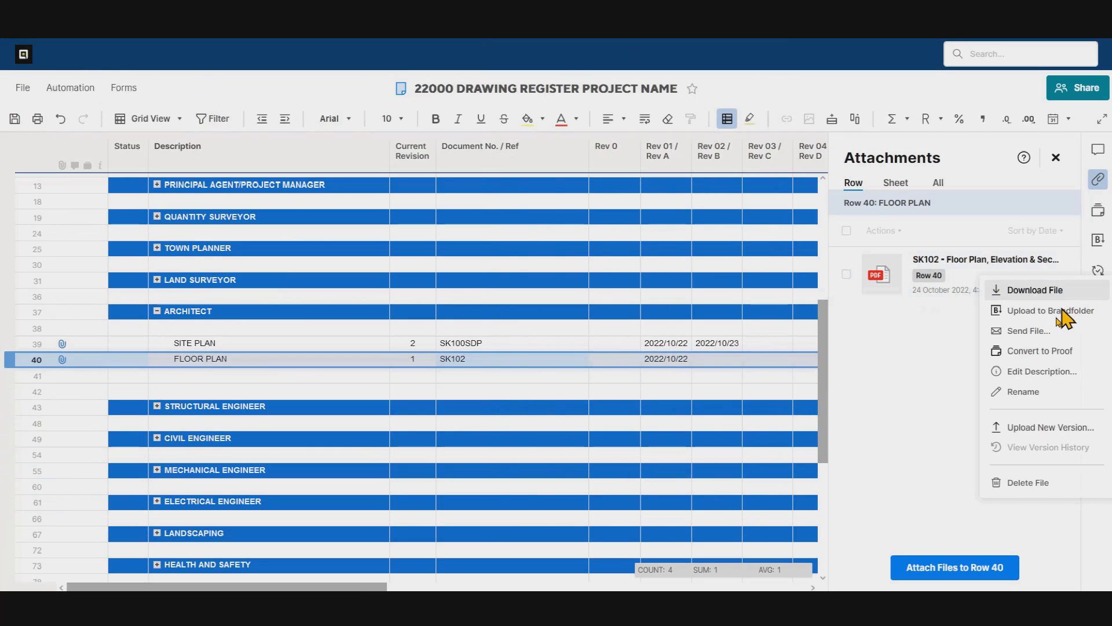
left_click(1032, 332)
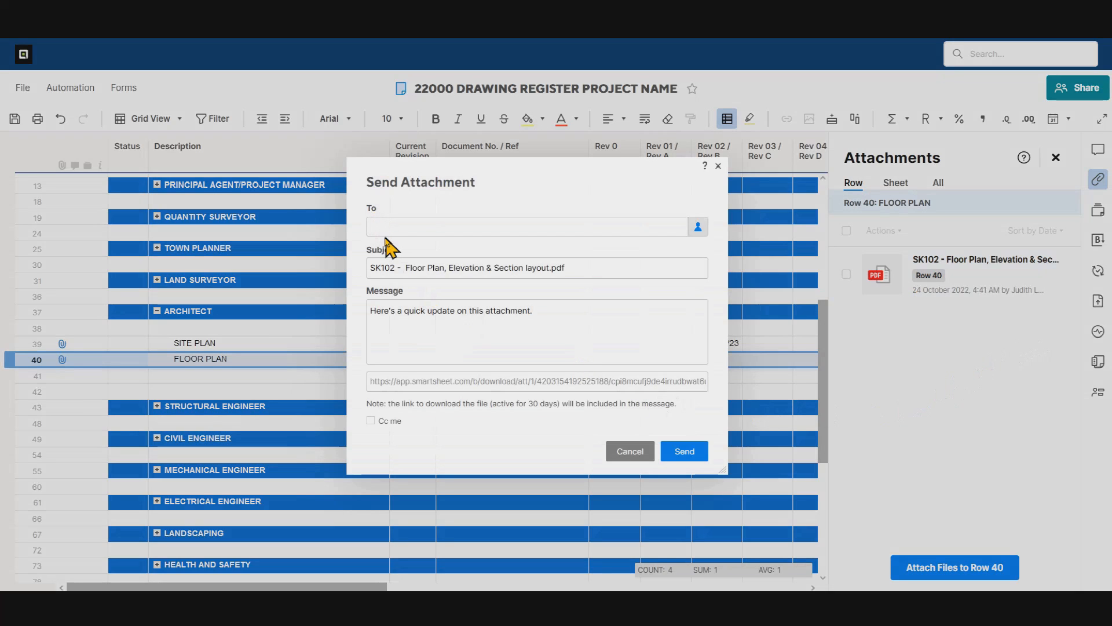
type("JA")
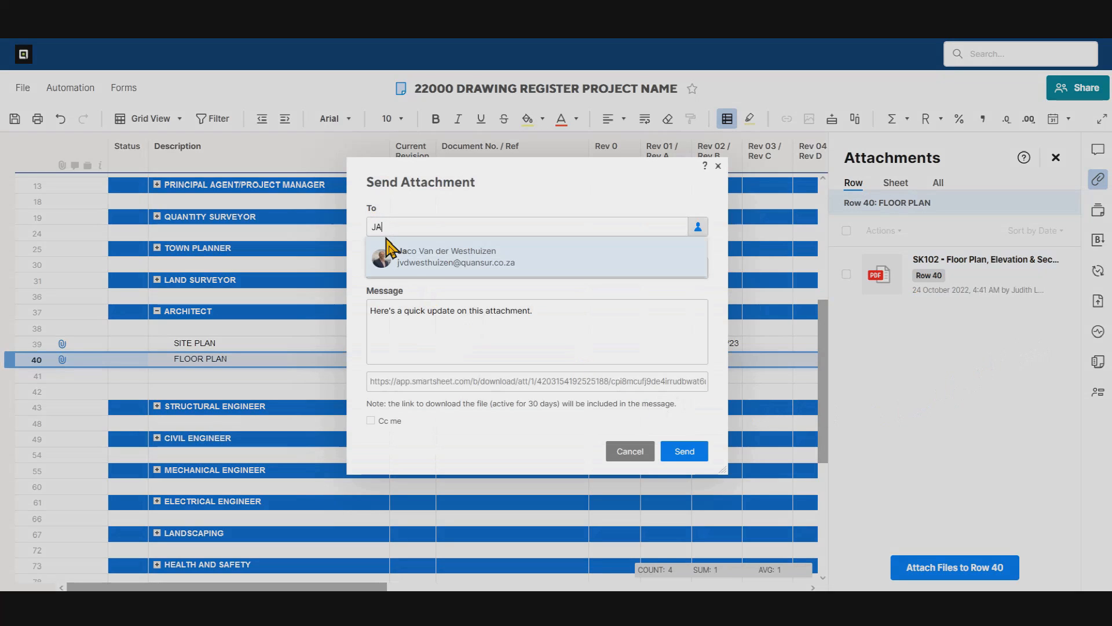
left_click(408, 253)
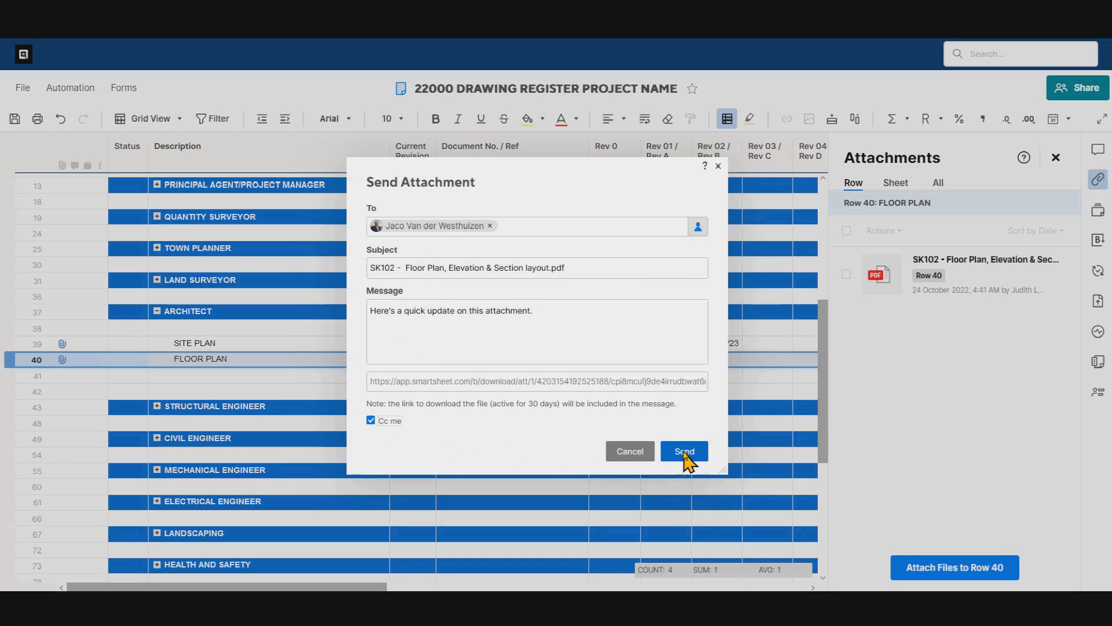
left_click(719, 166)
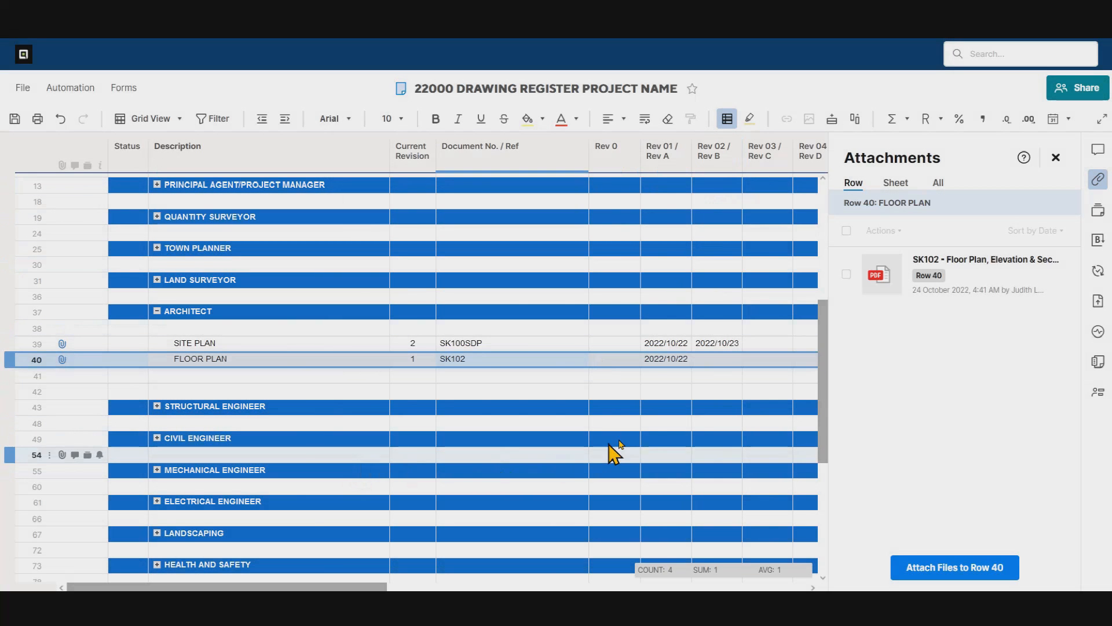
left_click(1057, 157)
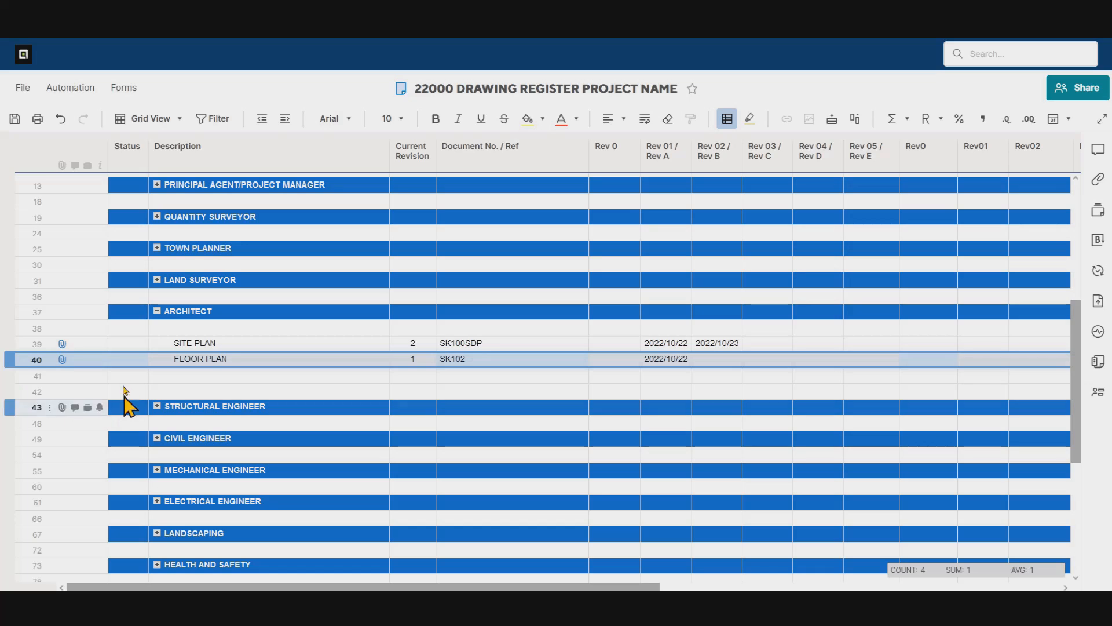
- Collapse and re-expand the ARCHITECT section, and look over the register down to the closing notes
left_click(157, 312)
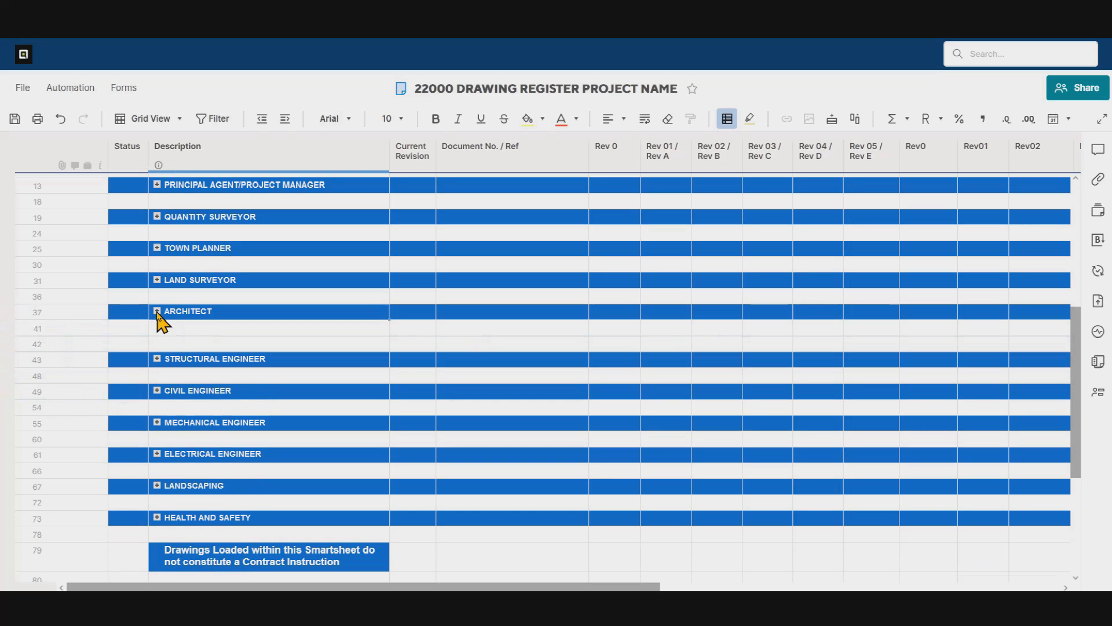
left_click(157, 312)
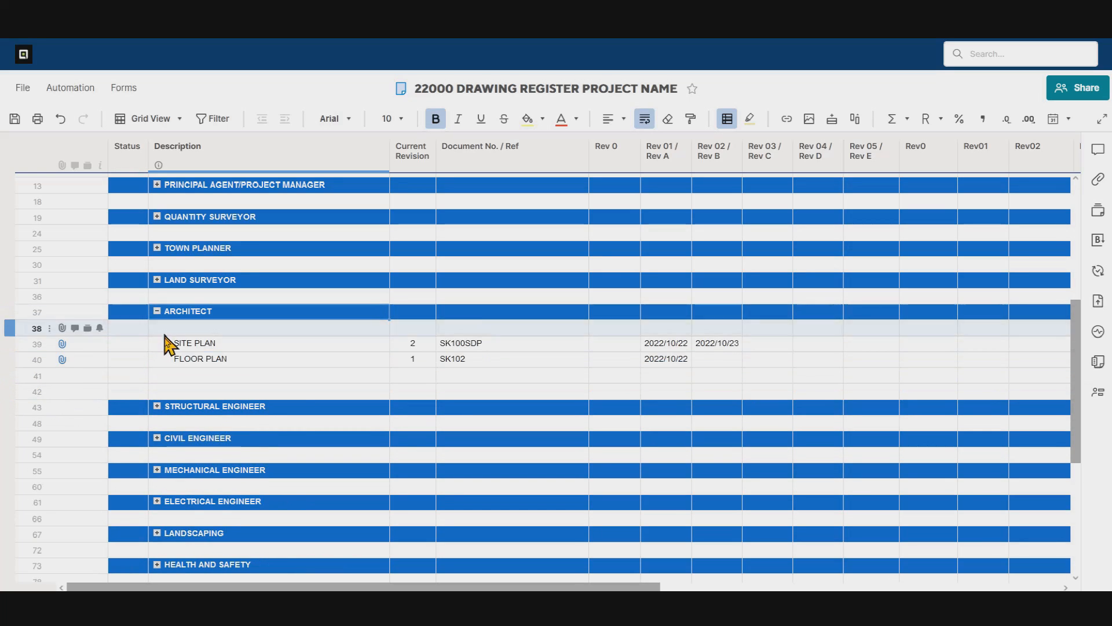
scroll(226, 490, "down", 5)
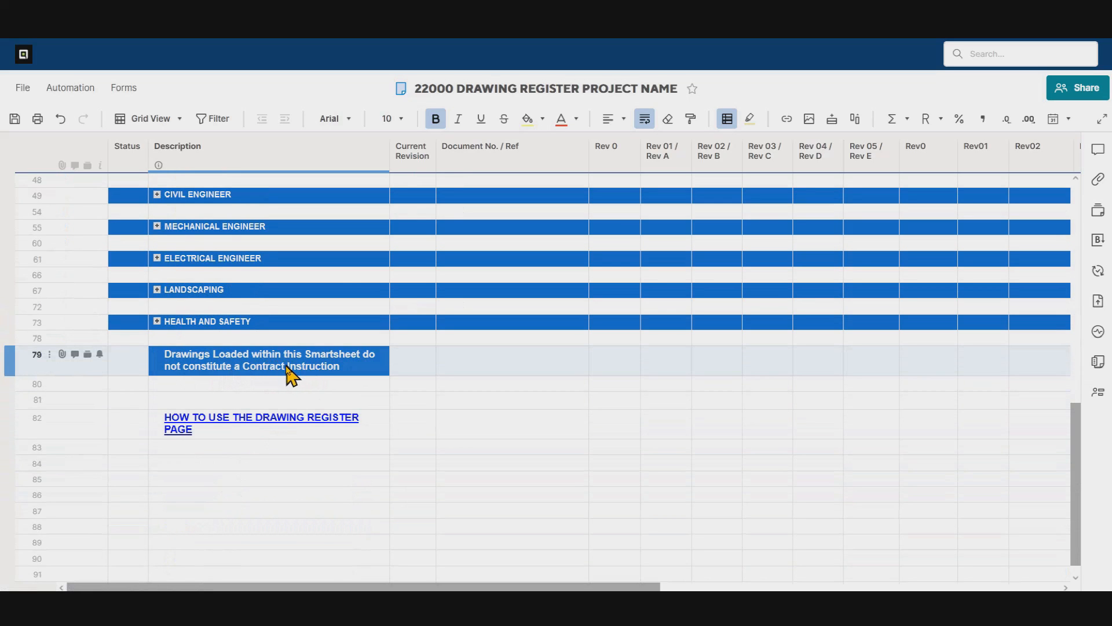
scroll(293, 380, "up", 3)
scroll(292, 383, "up", 5)
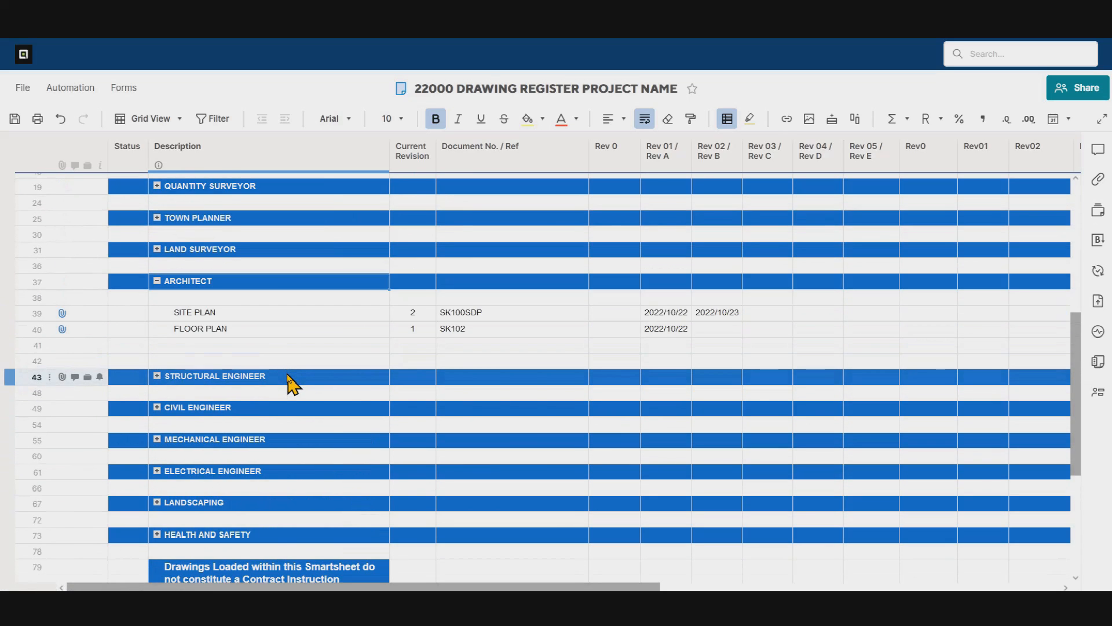